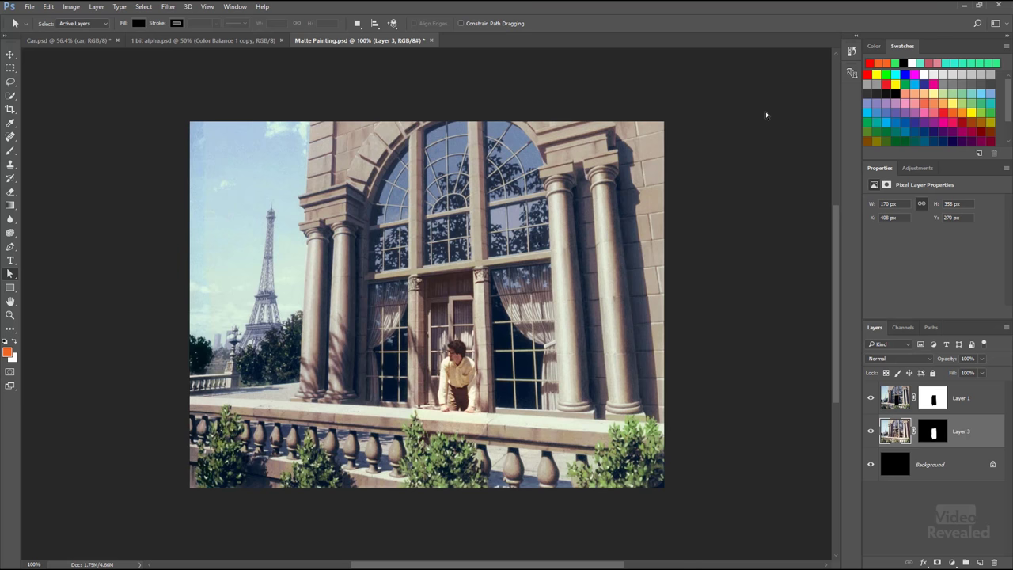
# Toggle Layer 1 and Layer 3 on and off to compare their window masks, leaving both visible.
pyautogui.click(871, 399)
pyautogui.click(871, 399)
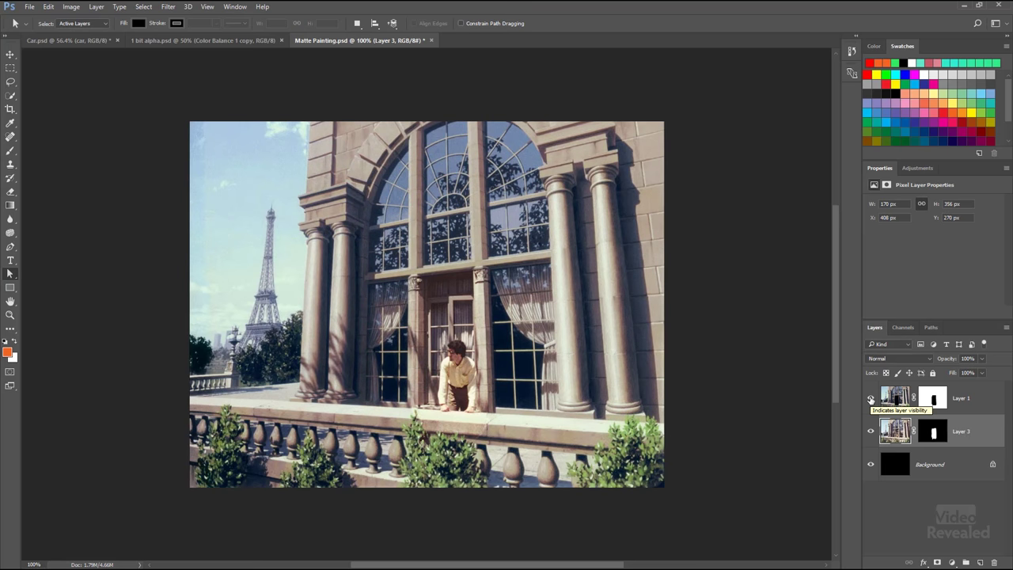
pyautogui.click(871, 399)
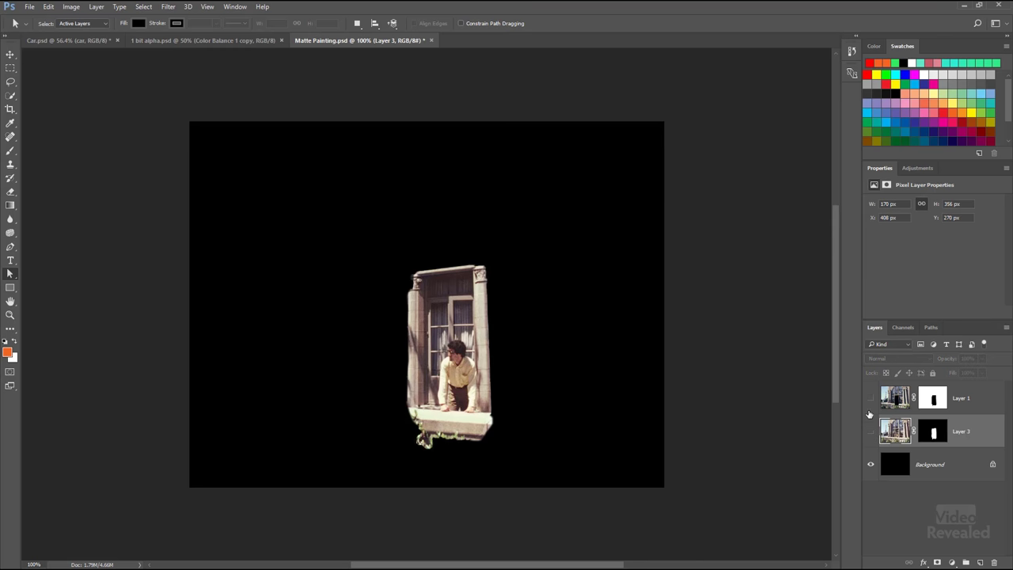
pyautogui.click(871, 432)
pyautogui.click(871, 398)
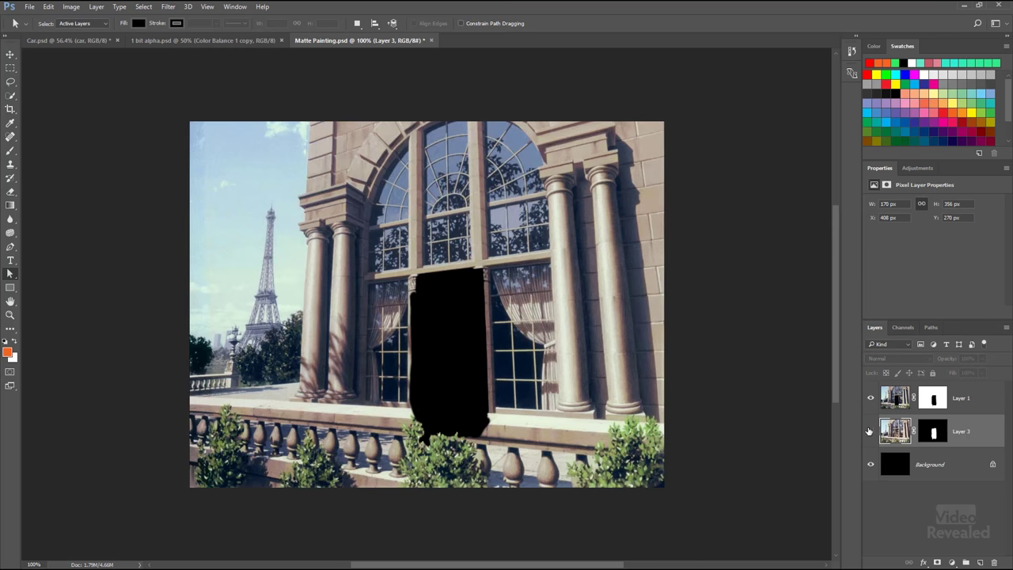
pyautogui.click(871, 431)
pyautogui.click(871, 432)
pyautogui.click(870, 432)
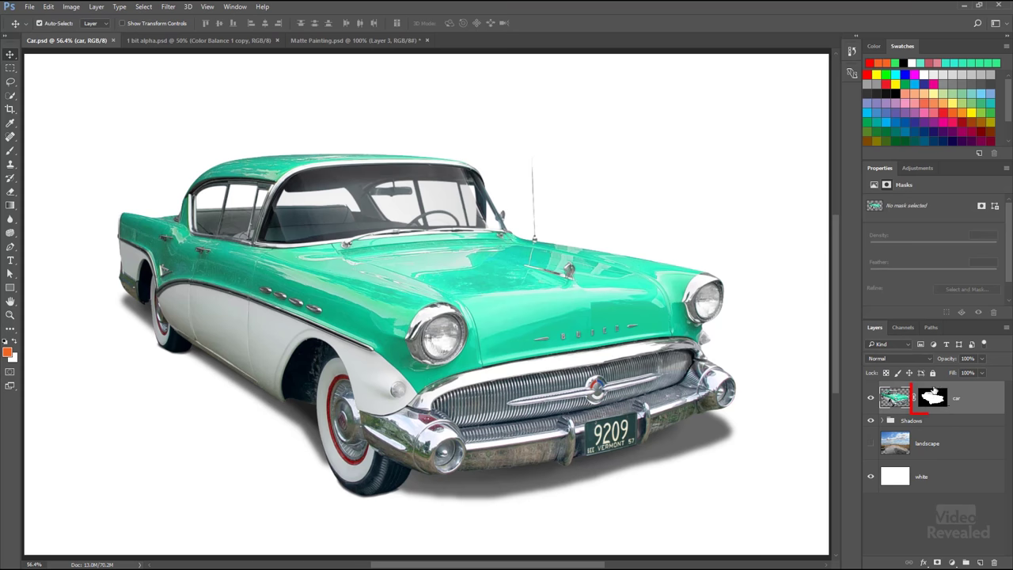
pyautogui.keyDown('alt'); pyautogui.click(932, 398); pyautogui.keyUp('alt')
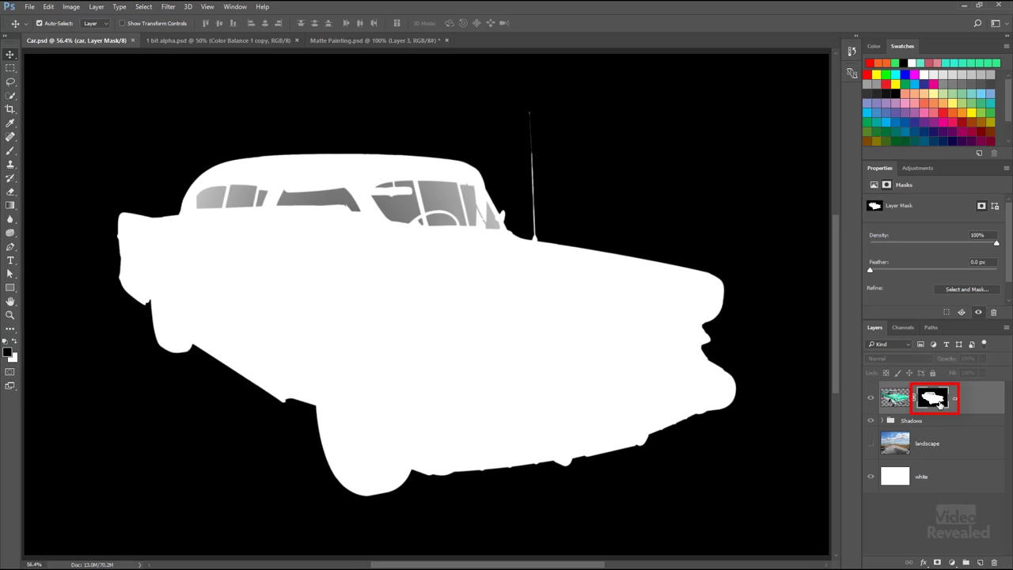
pyautogui.scroll(10, 269, 168)
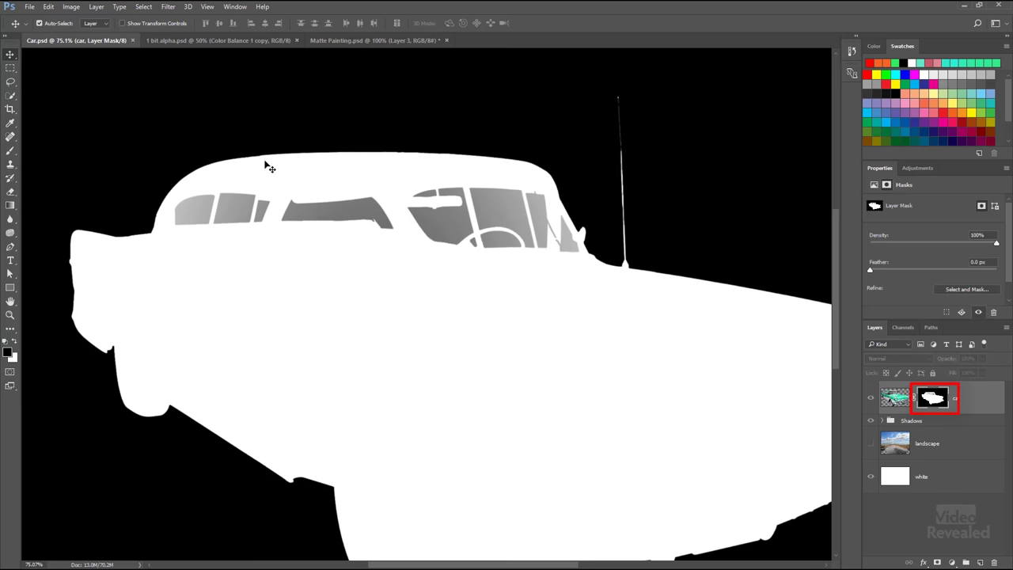
pyautogui.scroll(3, 269, 172)
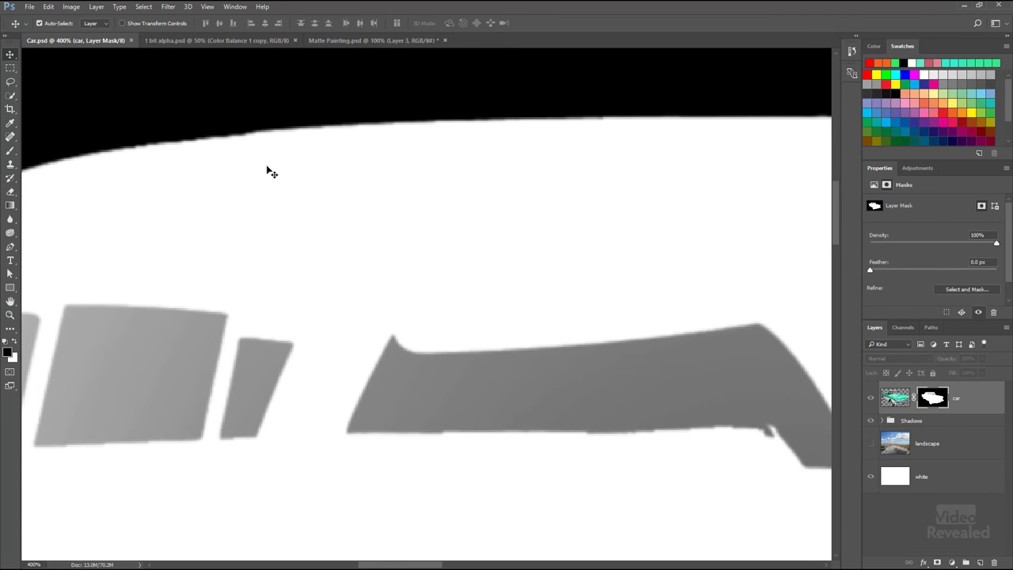
pyautogui.scroll(2, 269, 172)
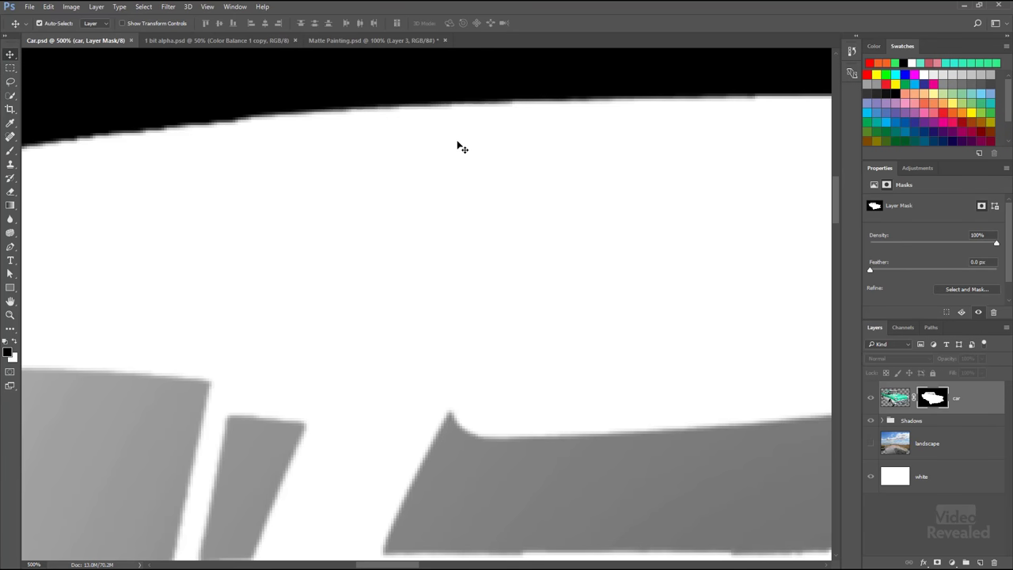
pyautogui.hotkey('ctrl', '0')
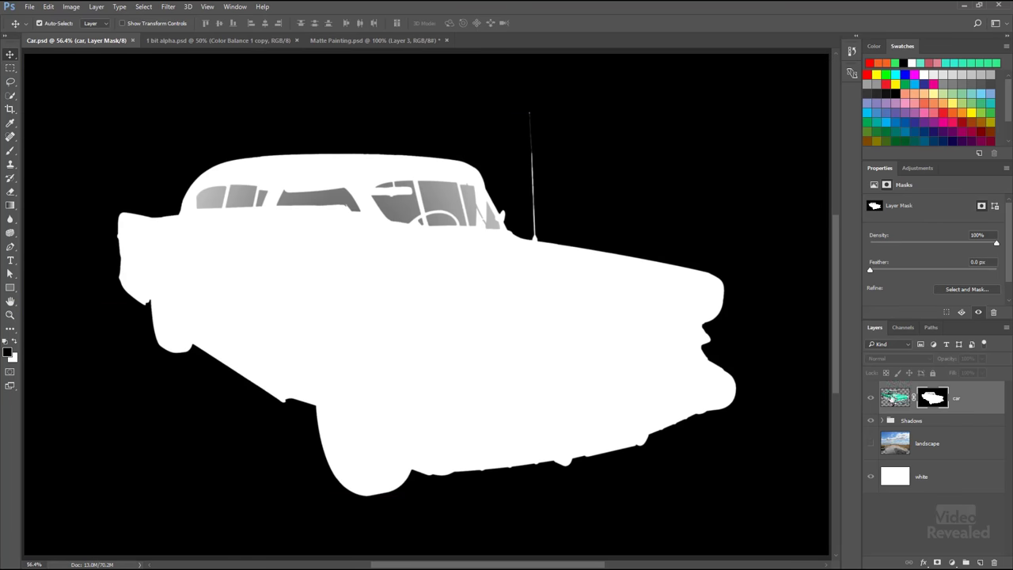
pyautogui.click(892, 399)
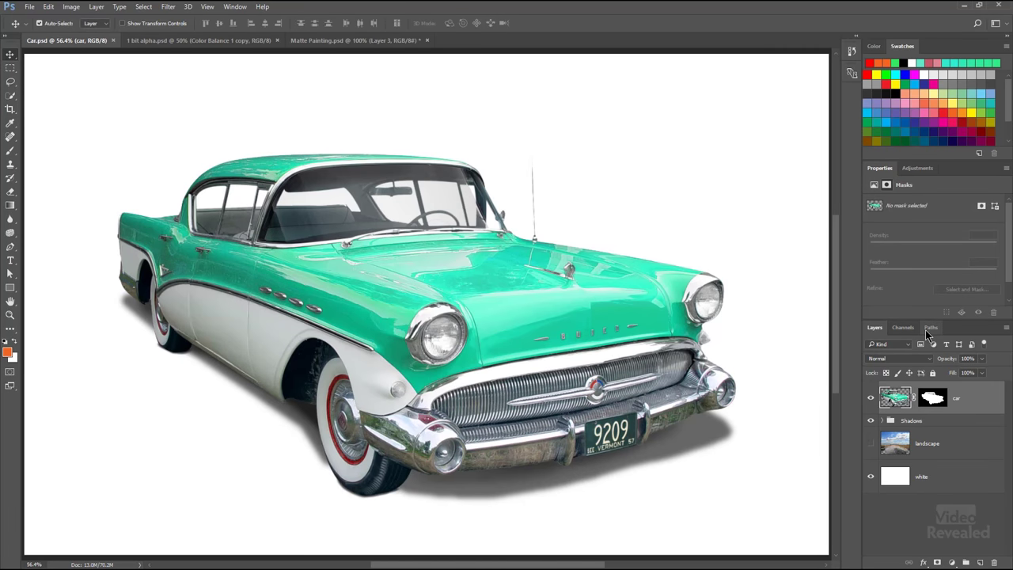
pyautogui.click(931, 328)
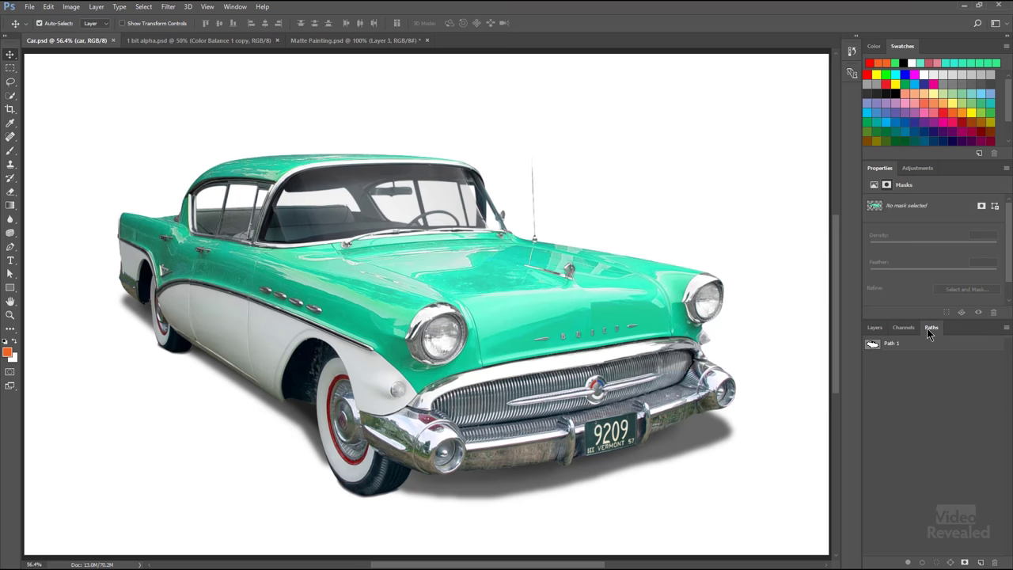
pyautogui.click(871, 347)
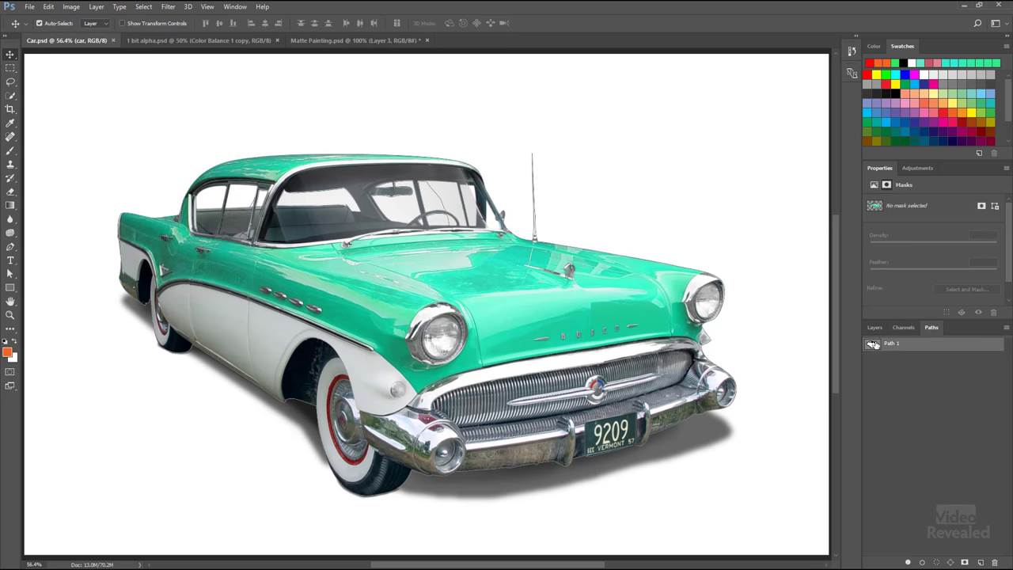
pyautogui.click(877, 327)
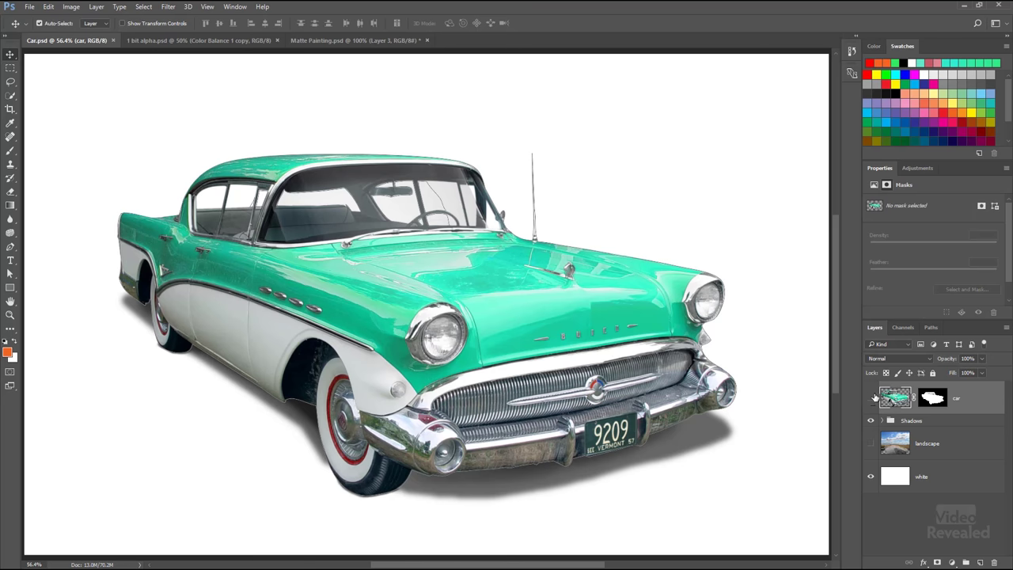
pyautogui.click(873, 398)
pyautogui.click(870, 421)
pyautogui.click(891, 477)
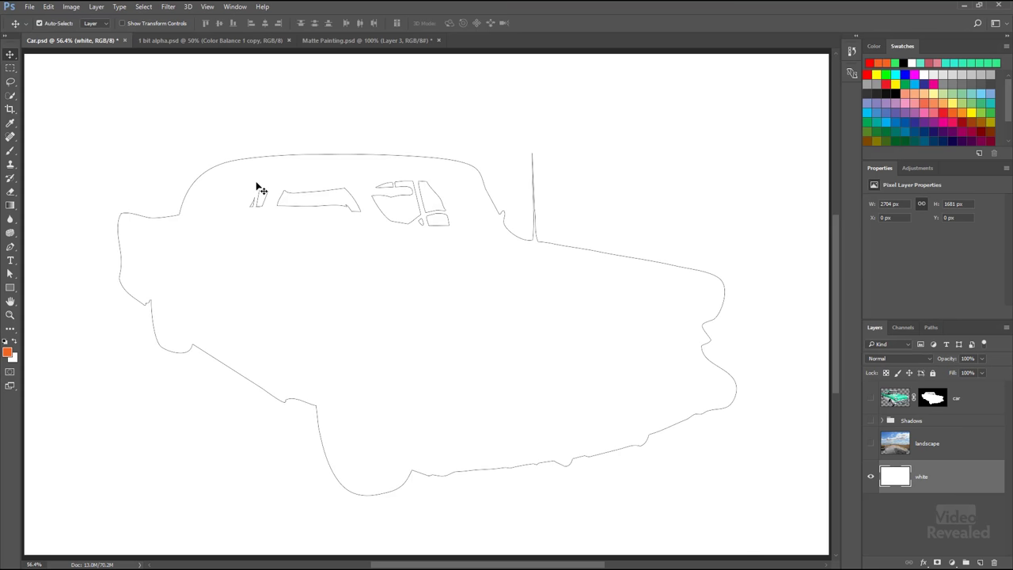
pyautogui.press('a')
pyautogui.moveTo(76, 105); pyautogui.dragTo(806, 512)
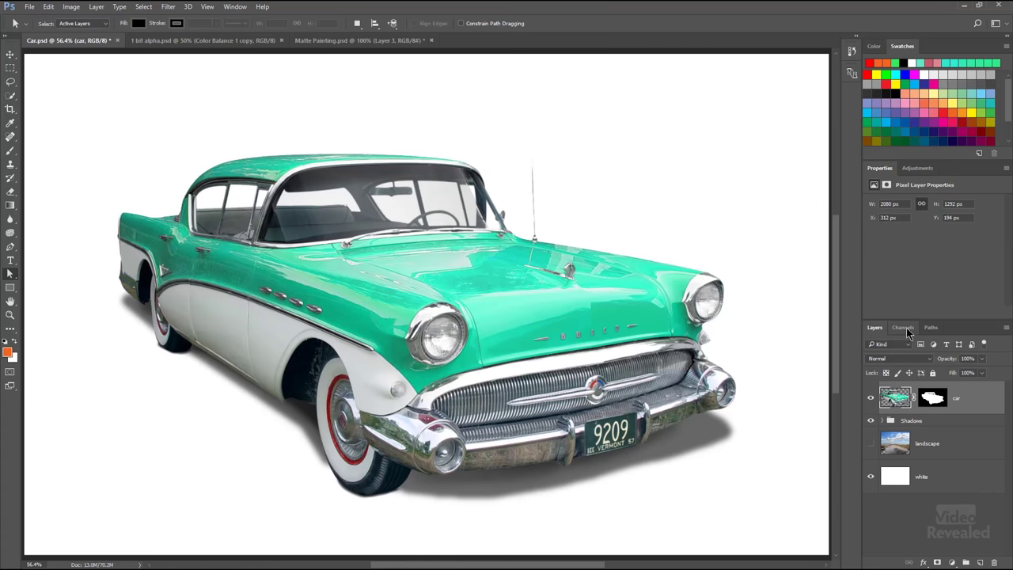
# View the Alpha 1 channel alone, try Save As with TIFF format, cancel, and return to RGB.
pyautogui.click(904, 327)
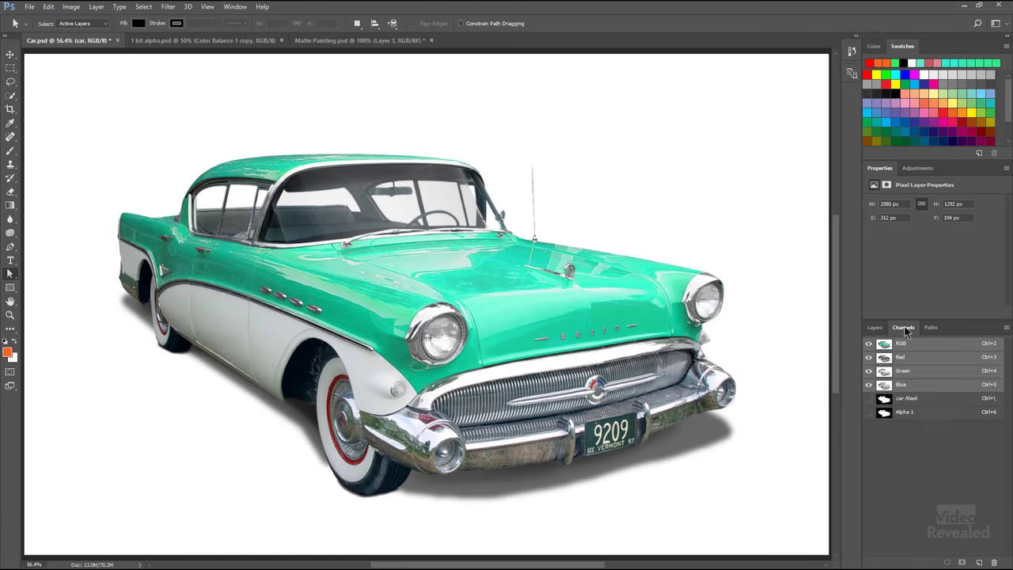
pyautogui.click(922, 413)
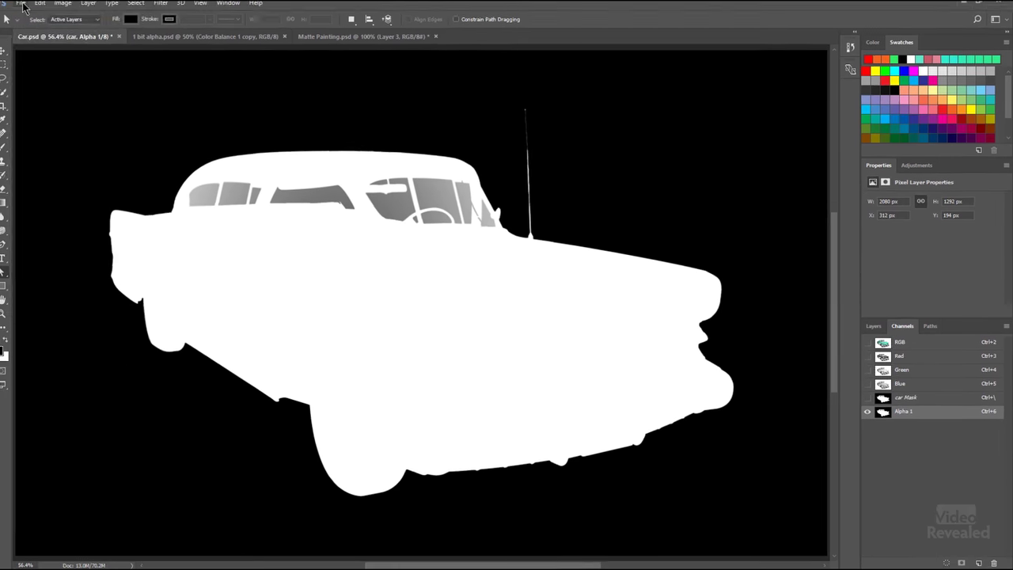
pyautogui.click(30, 8)
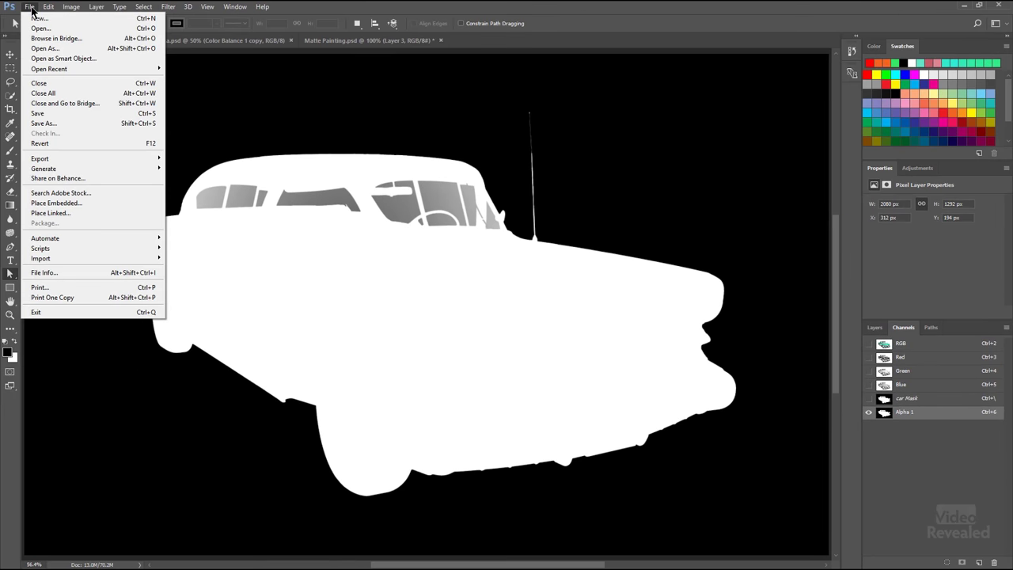
pyautogui.click(57, 125)
pyautogui.click(403, 334)
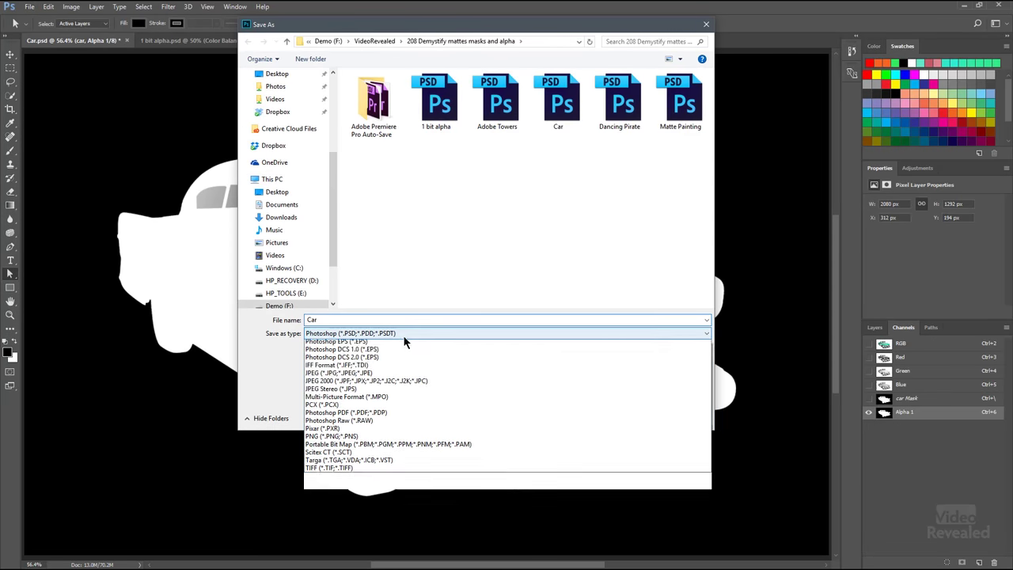
pyautogui.click(385, 511)
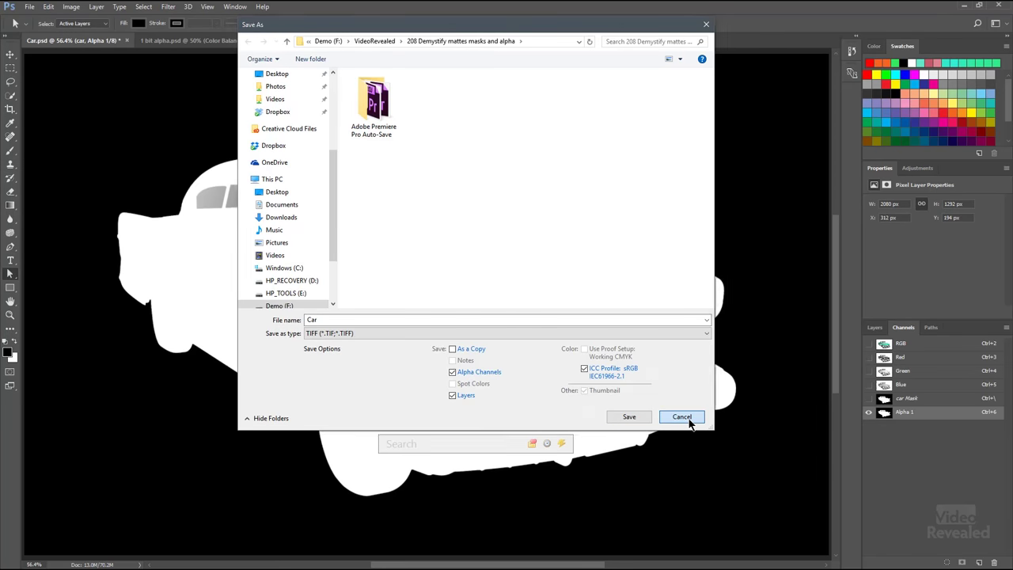
pyautogui.click(689, 424)
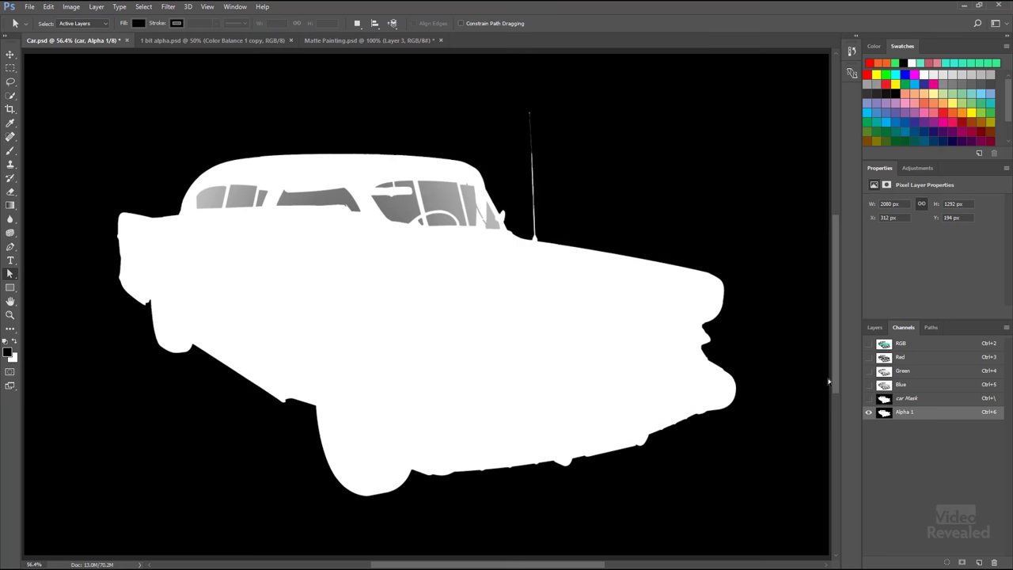
pyautogui.click(924, 347)
# Return to the Layers panel and view the car layer's mask on its own.
pyautogui.click(875, 328)
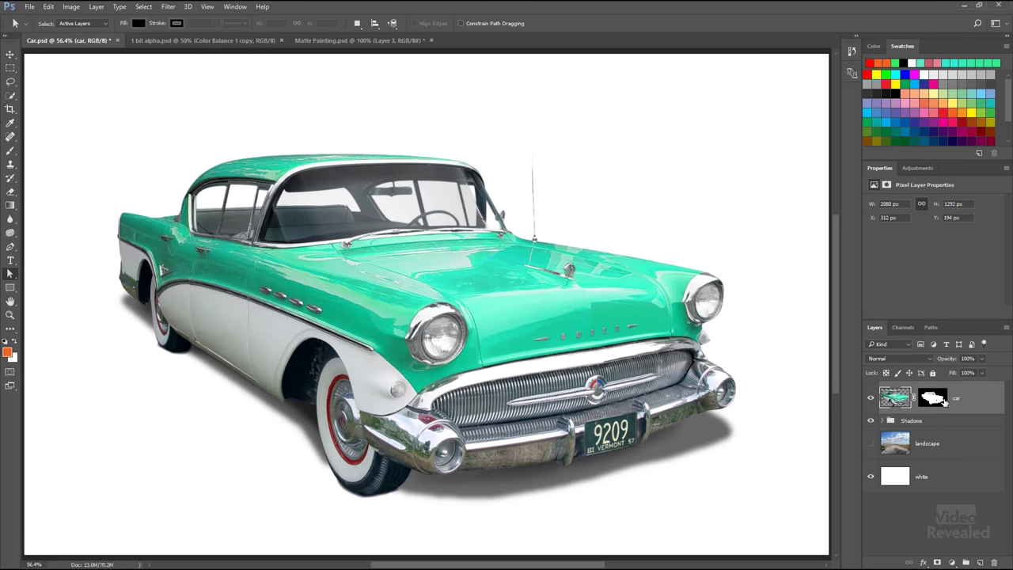
pyautogui.keyDown('alt'); pyautogui.click(940, 399); pyautogui.keyUp('alt')
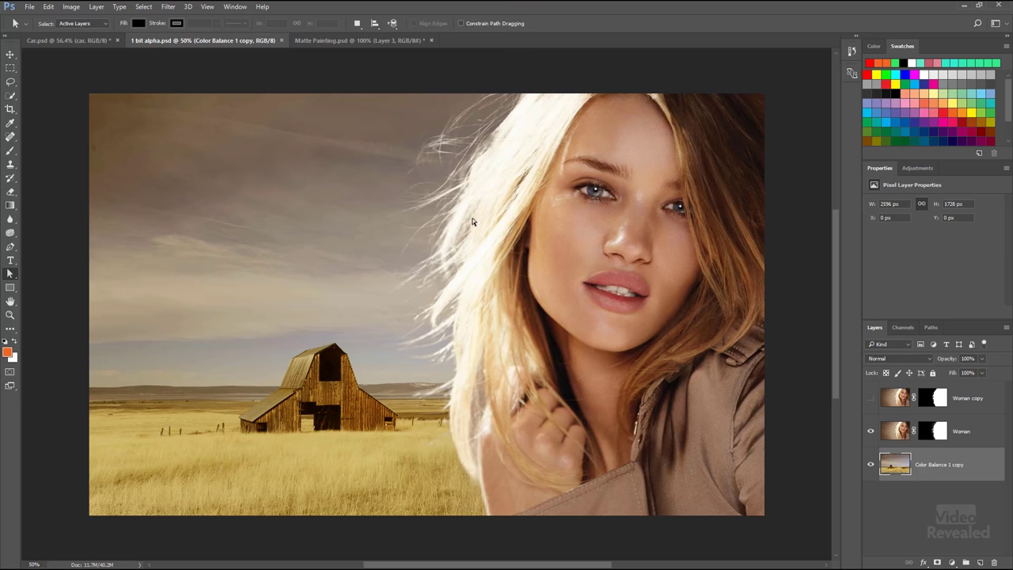
# View the Woman layer's mask alone, then return to the full composite.
pyautogui.scroll(1, 452, 209)
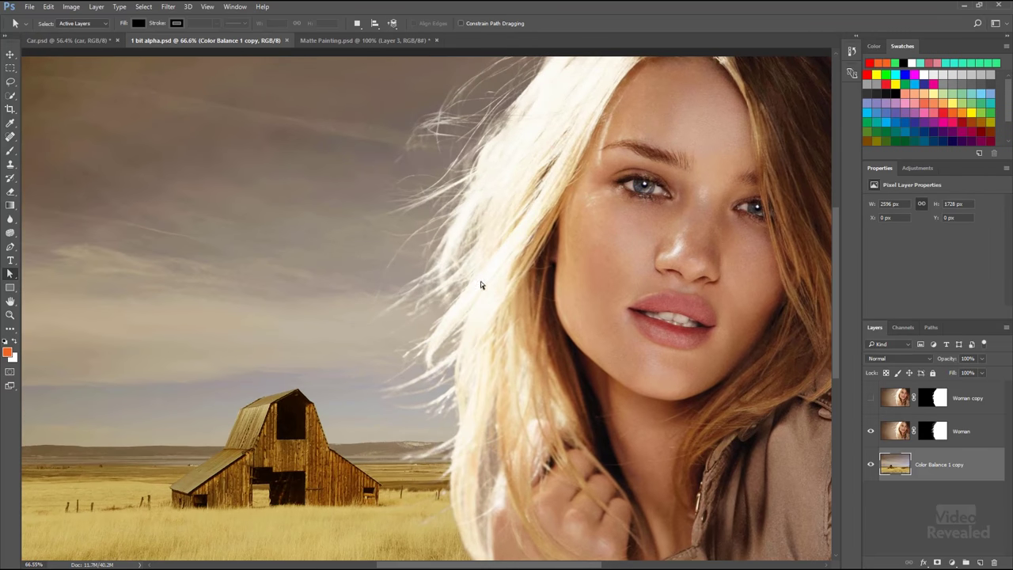
pyautogui.keyDown('alt'); pyautogui.click(938, 432); pyautogui.keyUp('alt')
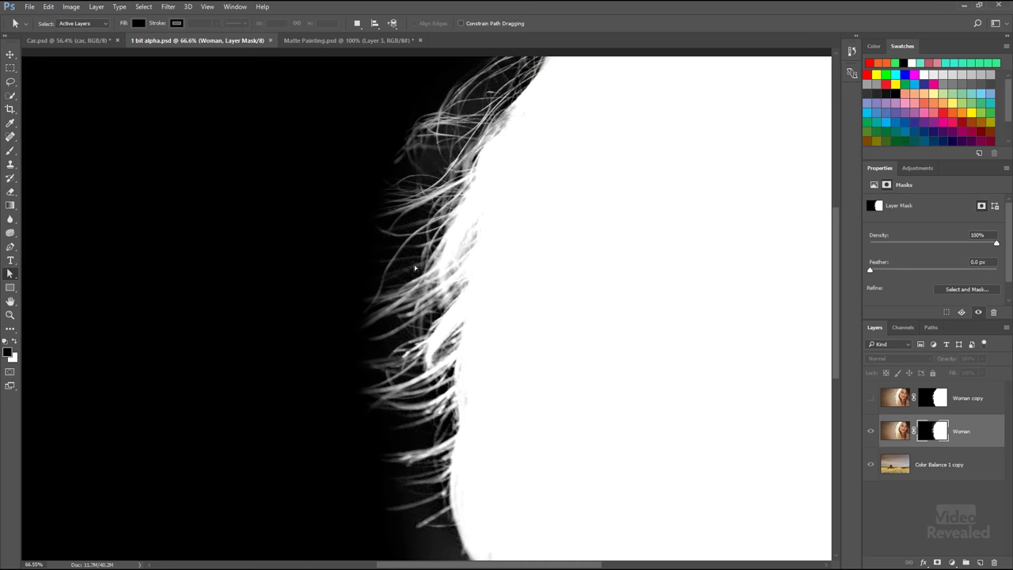
pyautogui.click(888, 435)
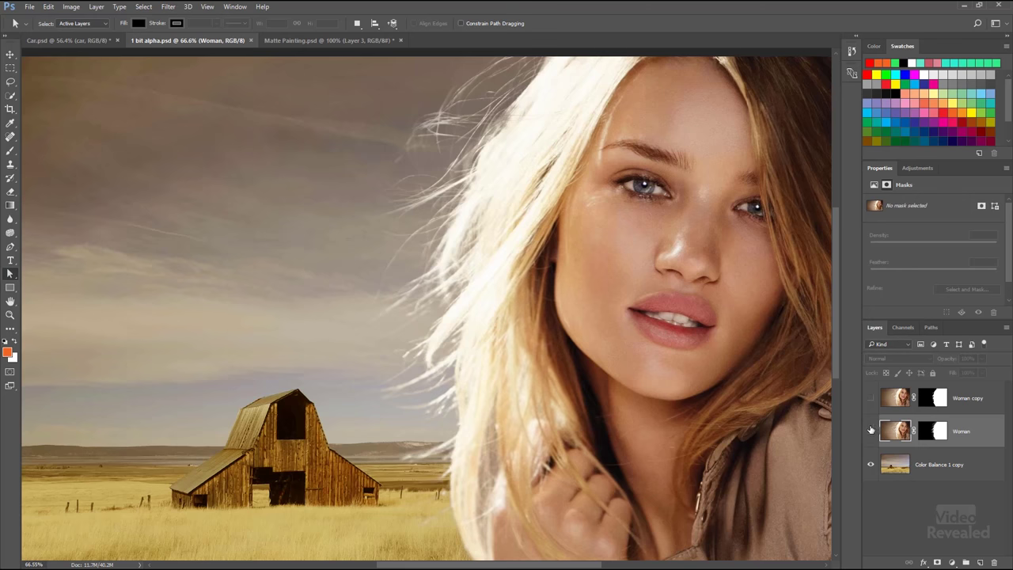
# Swap Woman for Woman copy and view its layer mask alone, zoomed in on the hair edges.
pyautogui.click(871, 430)
pyautogui.click(871, 398)
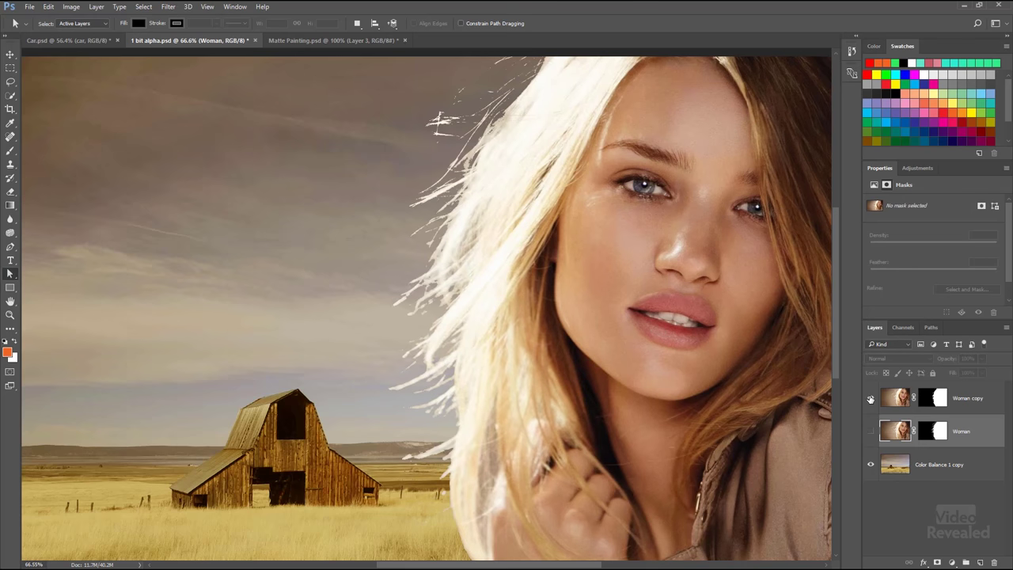
pyautogui.click(934, 398)
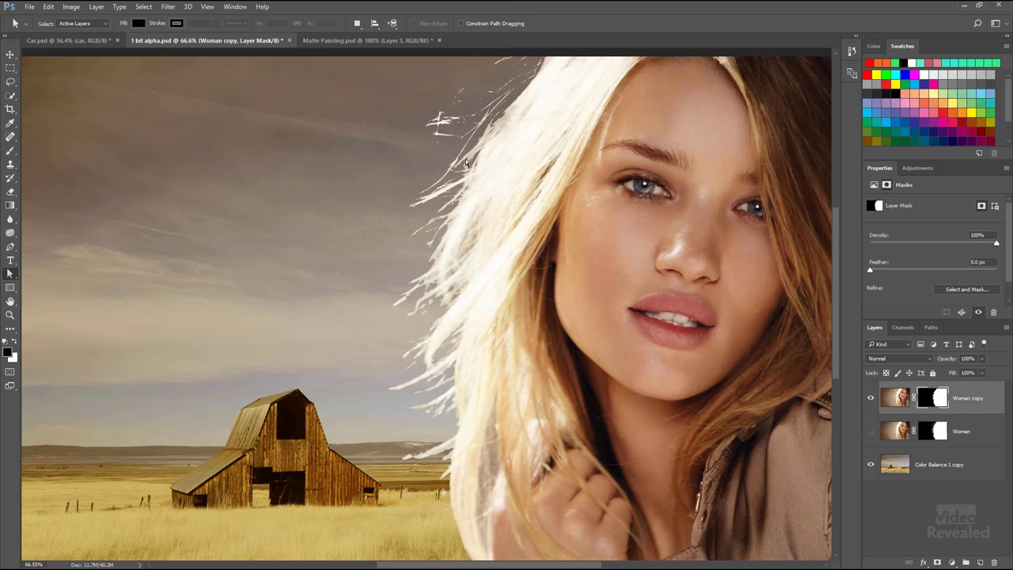
pyautogui.keyDown('alt'); pyautogui.click(934, 399); pyautogui.keyUp('alt')
pyautogui.scroll(9, 486, 238)
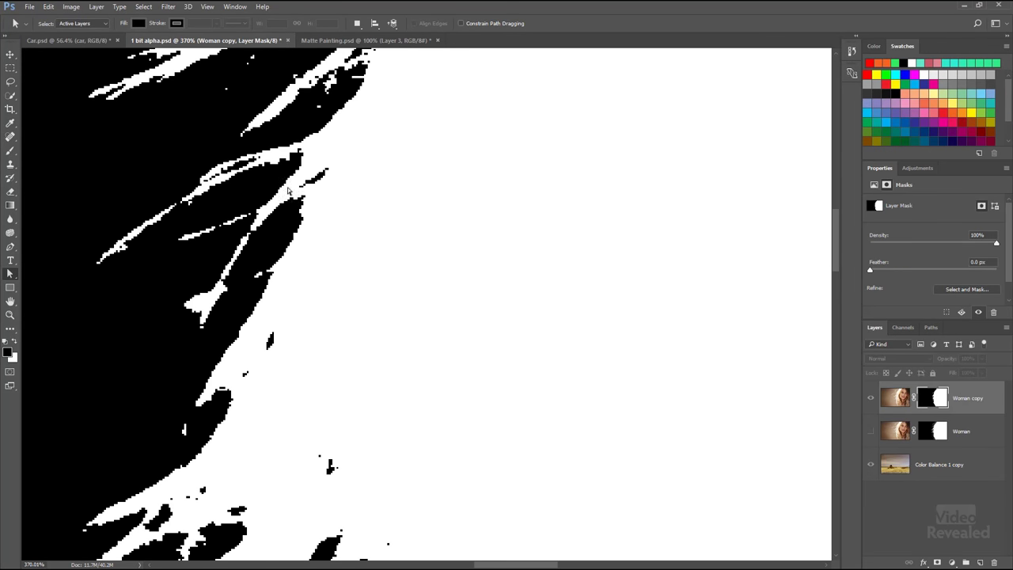
pyautogui.scroll(2, 297, 194)
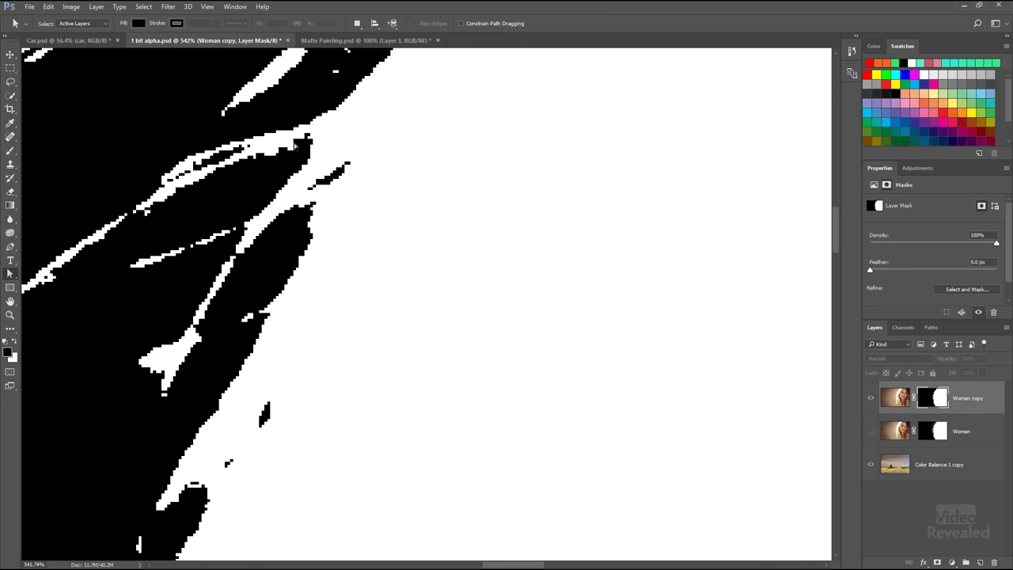
pyautogui.scroll(-2, 295, 166)
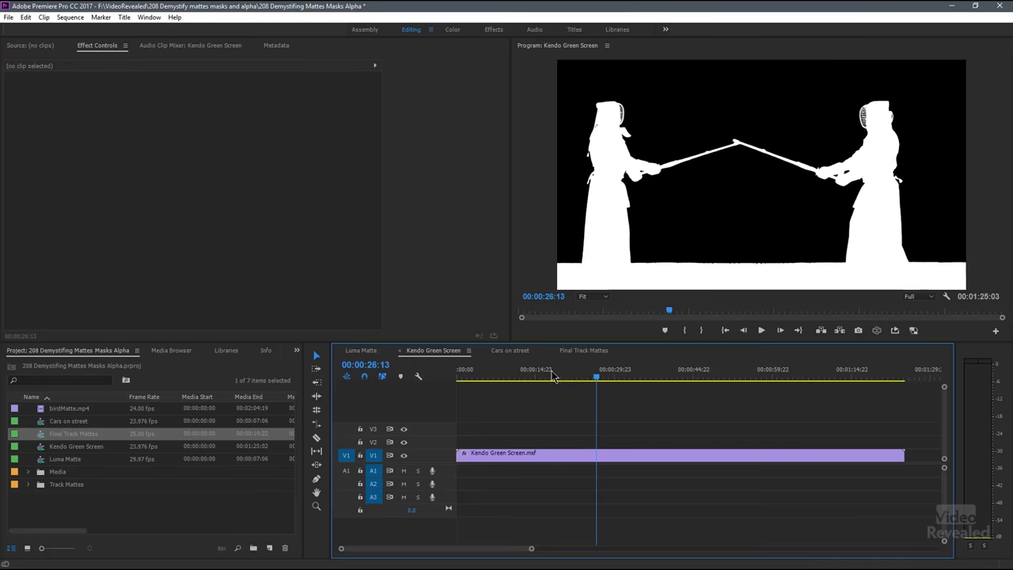
pyautogui.moveTo(595, 378)
pyautogui.mouseDown()
pyautogui.moveTo(504, 386)
pyautogui.moveTo(590, 378)
pyautogui.moveTo(581, 373)
pyautogui.mouseUp()
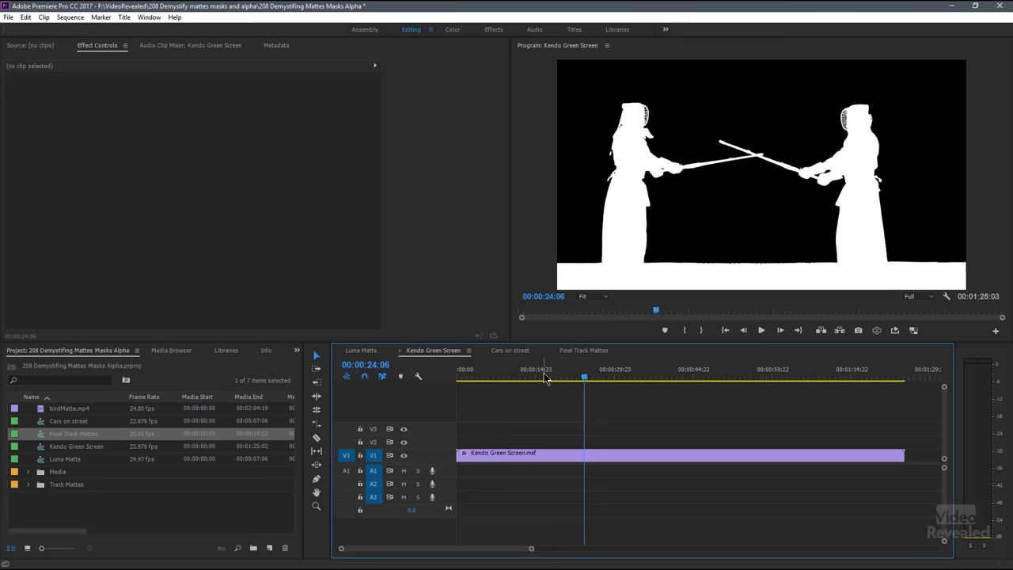
# Set the Kendo Green Screen clip's Ultra Key Output to Composite.
pyautogui.click(535, 460)
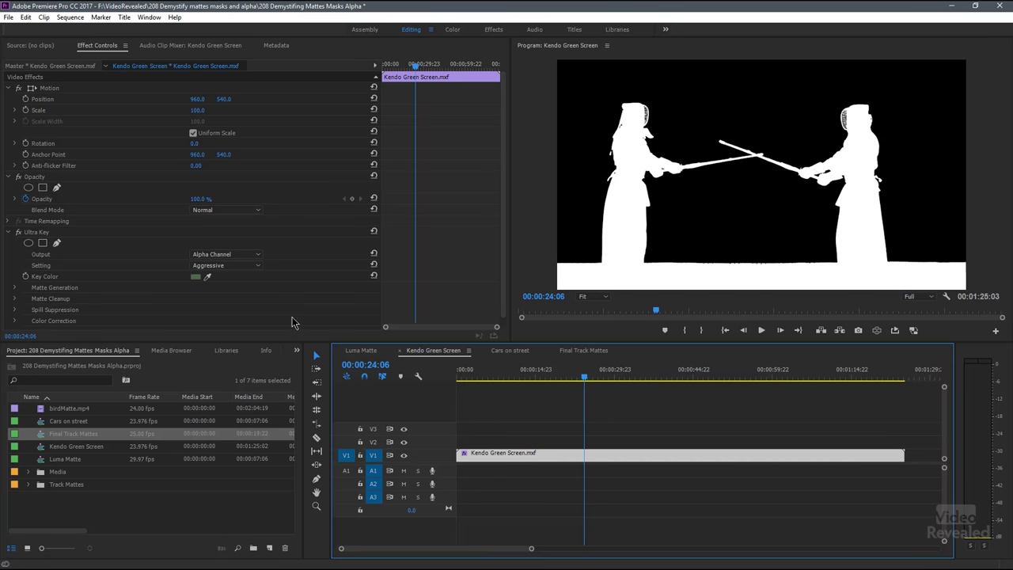
pyautogui.click(243, 255)
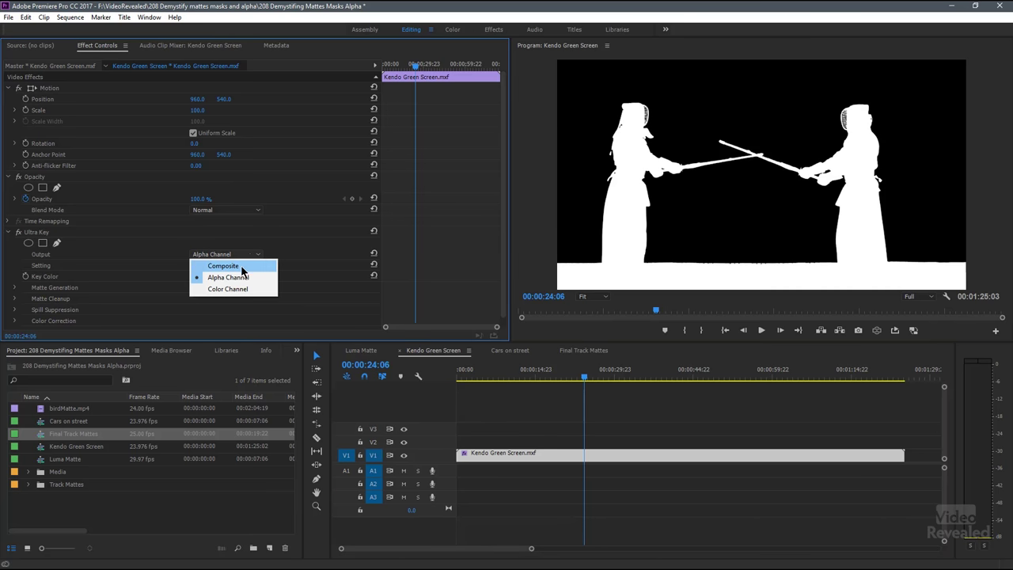
pyautogui.click(224, 266)
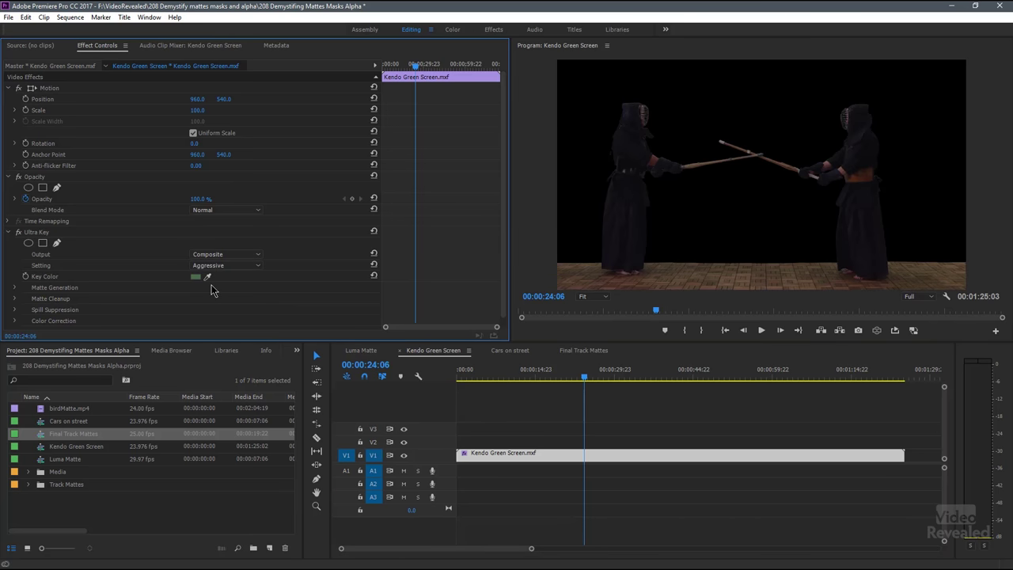
# Toggle Ultra Key off and on to compare, then enable the monitor's Transparency Grid.
pyautogui.click(18, 232)
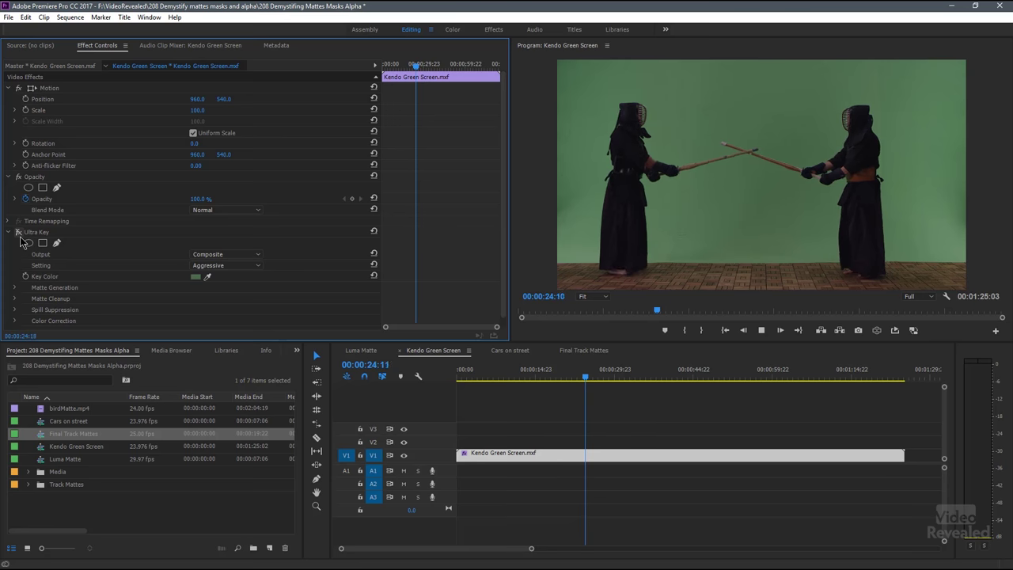
pyautogui.click(19, 232)
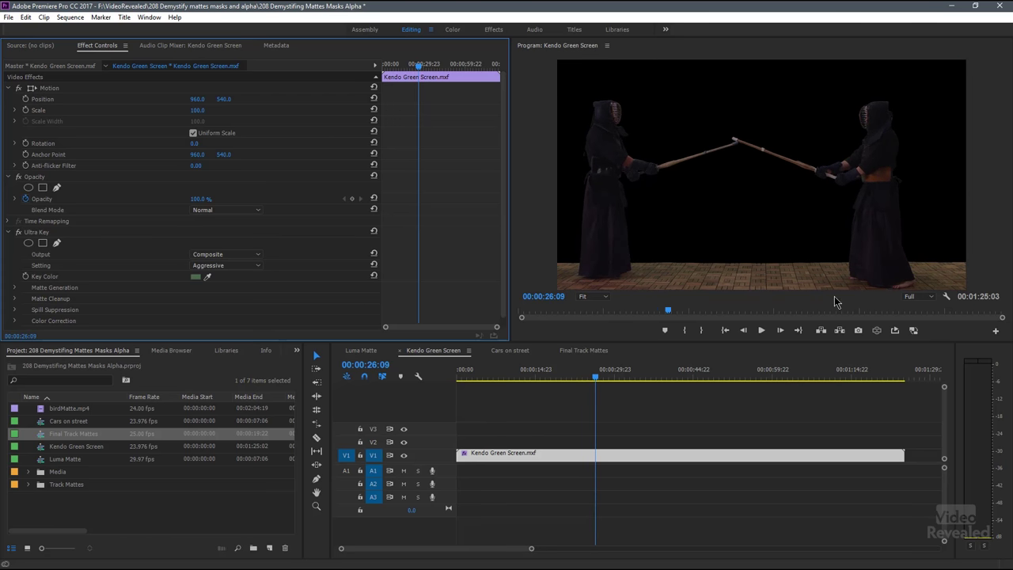
pyautogui.click(946, 296)
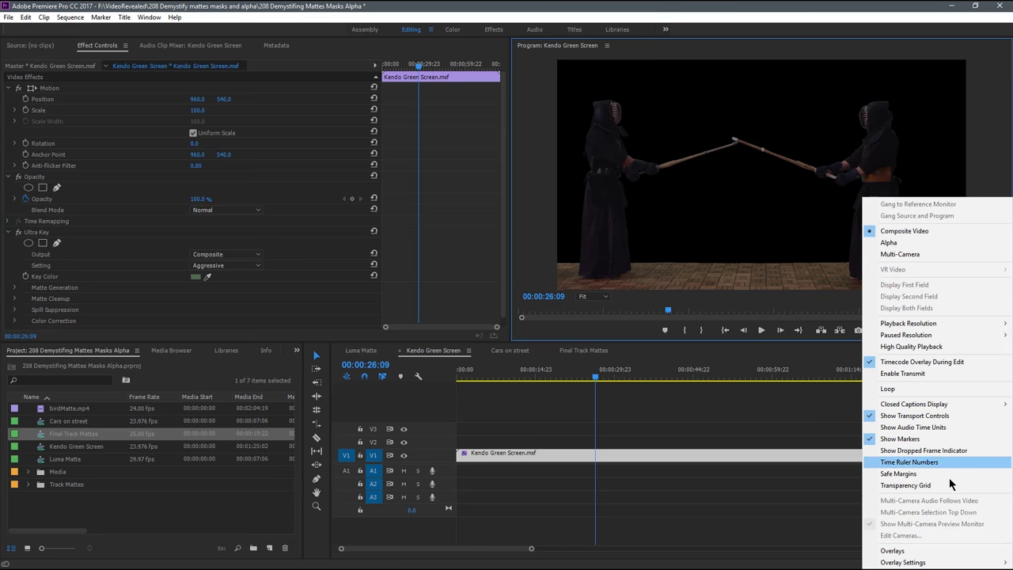
pyautogui.click(946, 486)
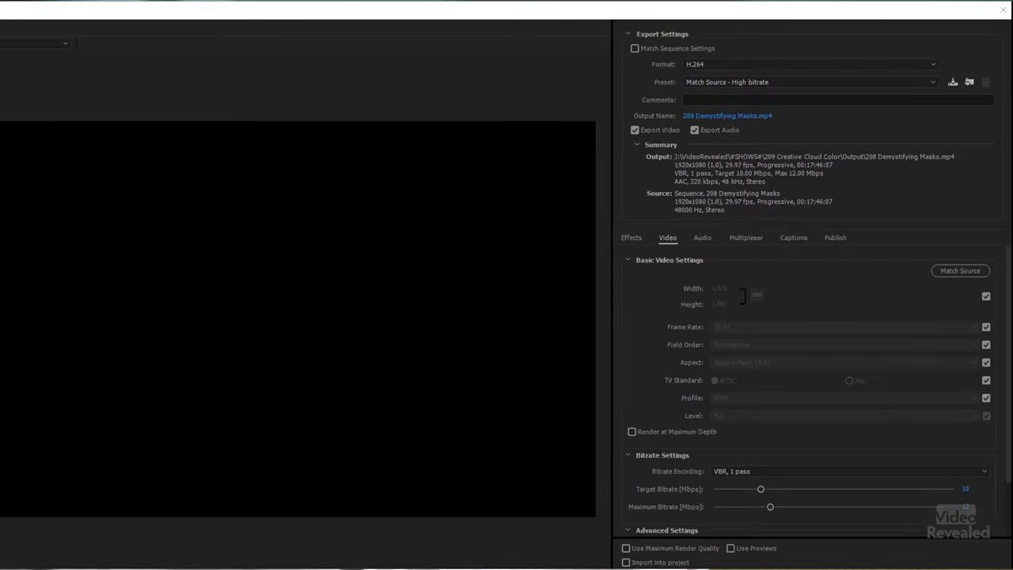
# Change the export format to QuickTime and browse its presets for one with alpha.
pyautogui.click(667, 86)
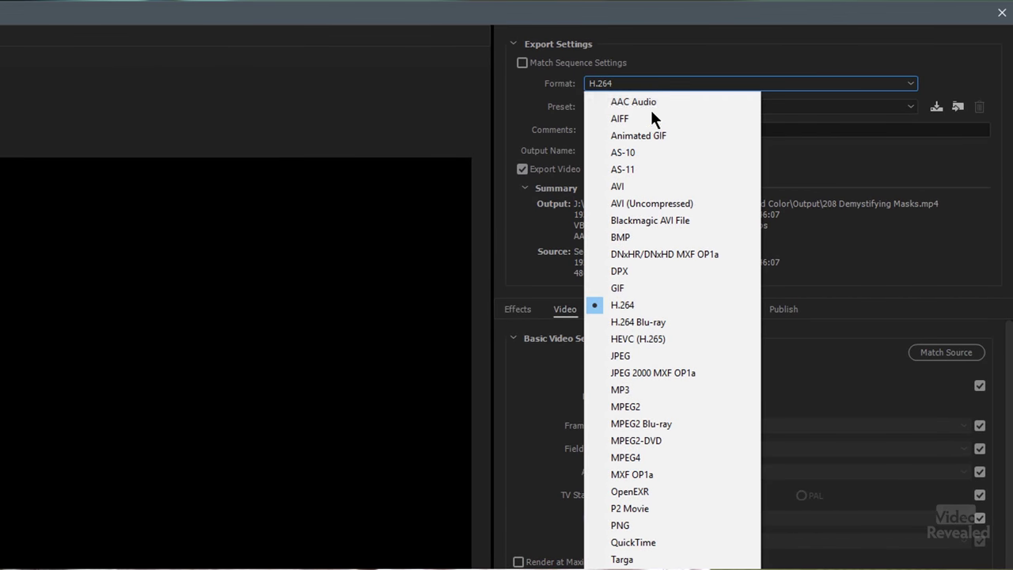
pyautogui.click(658, 544)
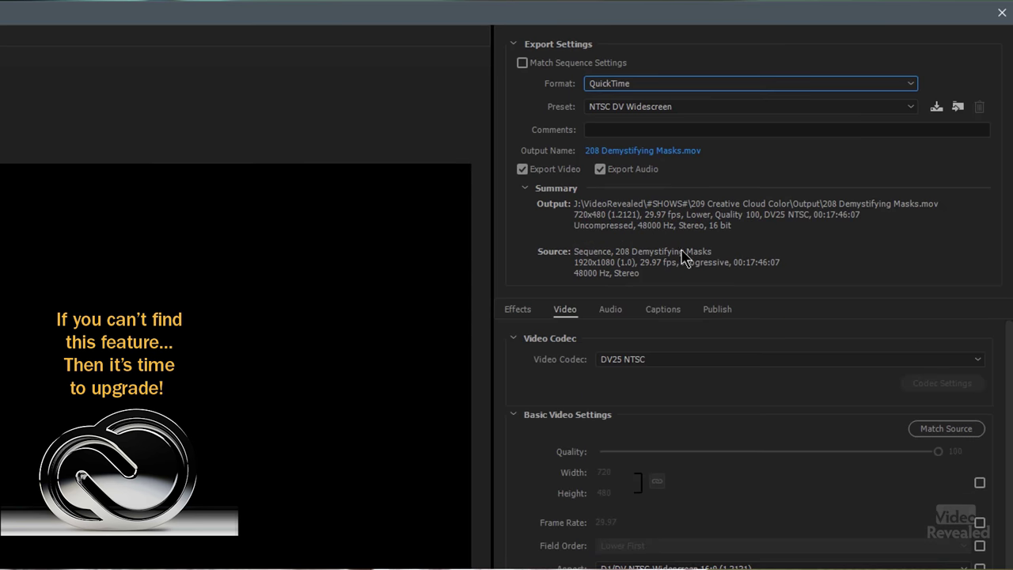
pyautogui.click(668, 109)
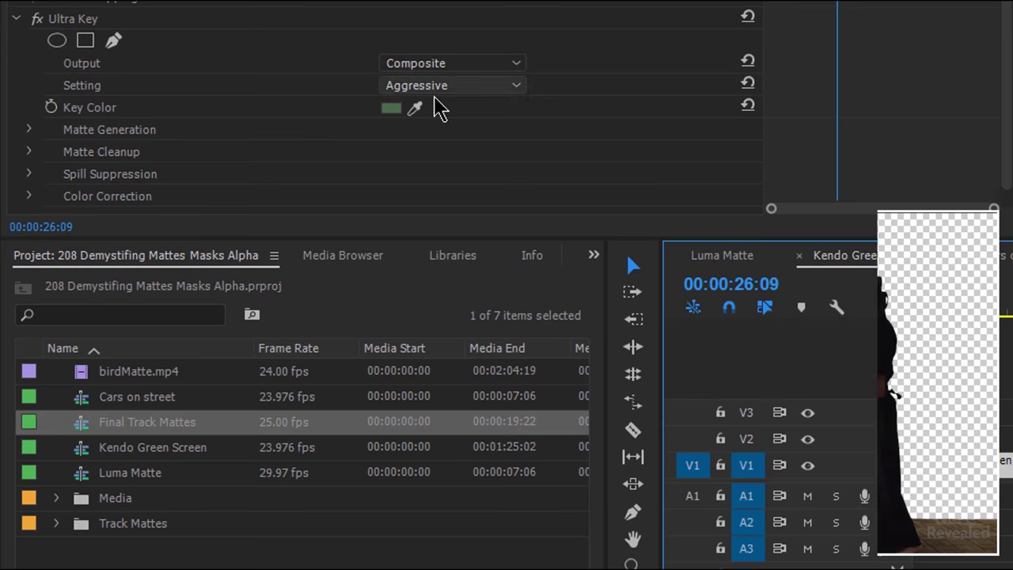
# Set Ultra Key's Output to Alpha Channel for the white-on-black matte.
pyautogui.click(492, 68)
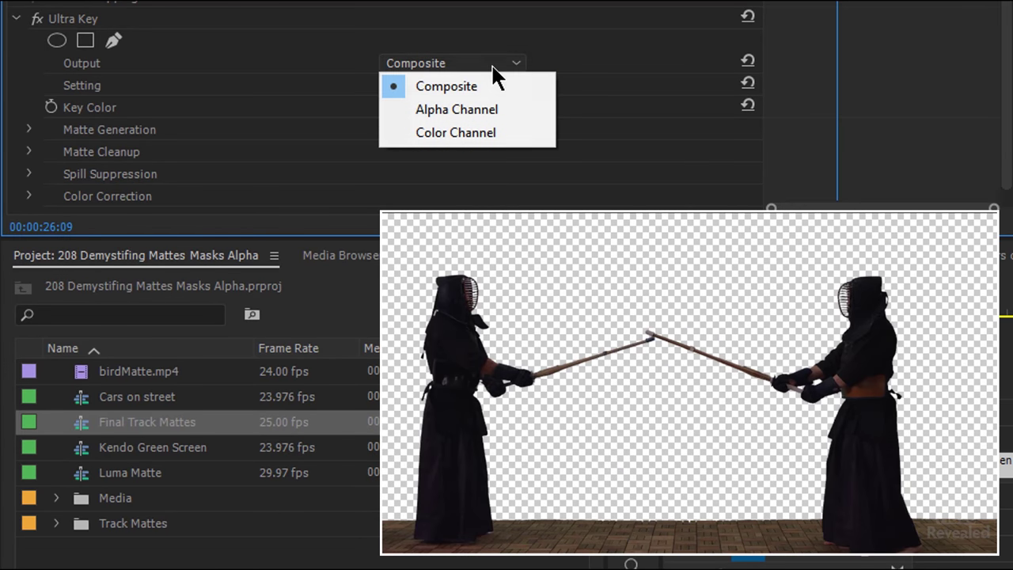
pyautogui.click(521, 110)
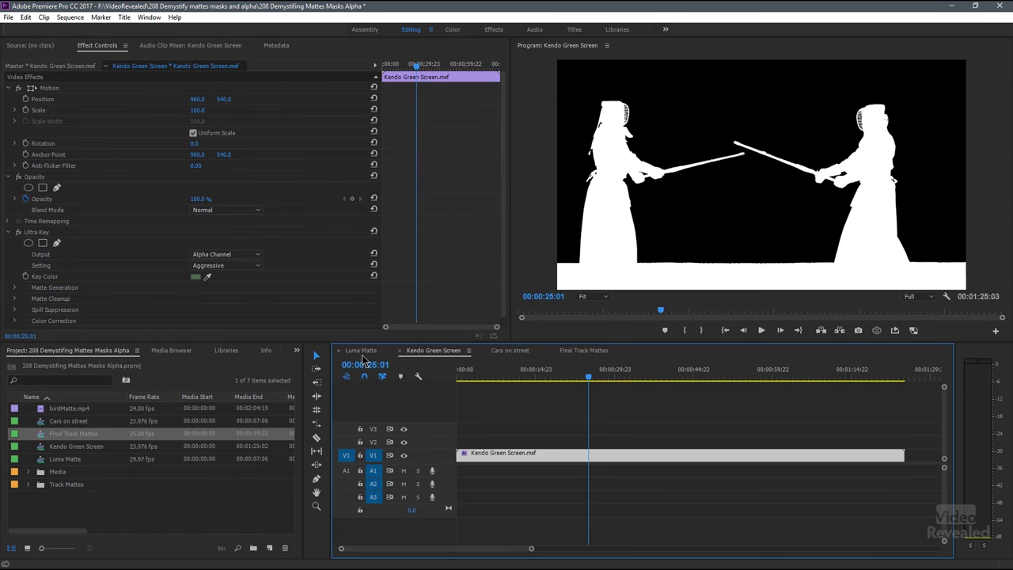
# Open the Final Track Mattes sequence and select its Black Matte and nightclub clips.
pyautogui.click(361, 350)
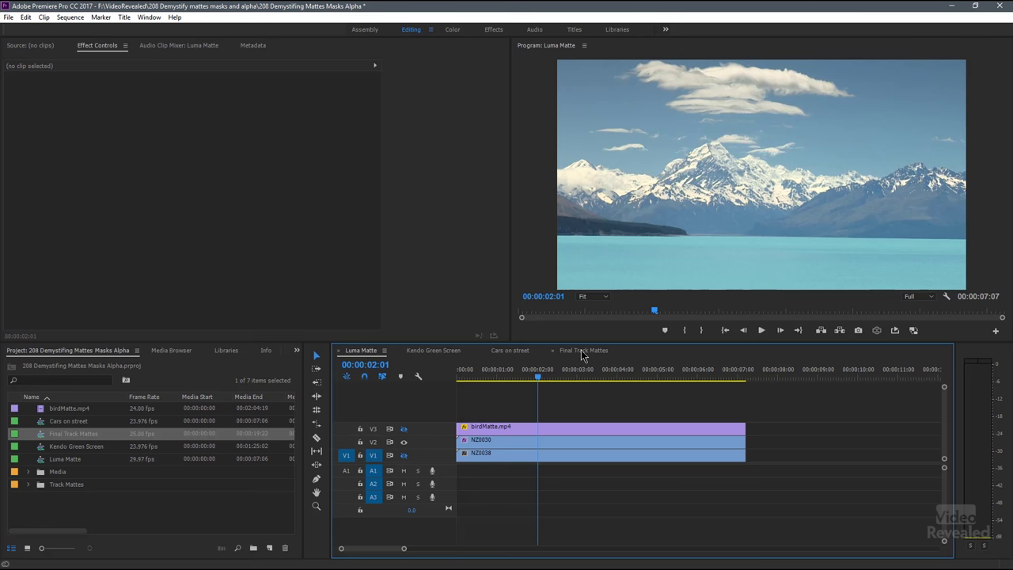
pyautogui.click(583, 350)
pyautogui.moveTo(493, 381); pyautogui.dragTo(472, 382)
pyautogui.click(493, 432)
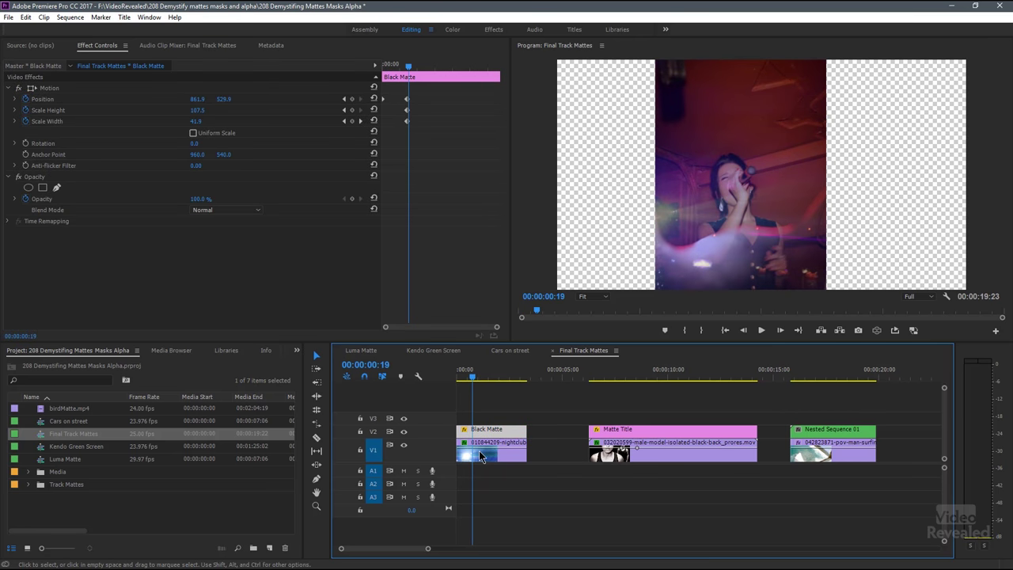
pyautogui.click(480, 456)
# Toggle the nightclub clip's Track Matte Key and V1 visibility, scrubbing to compare the matted result.
pyautogui.click(18, 233)
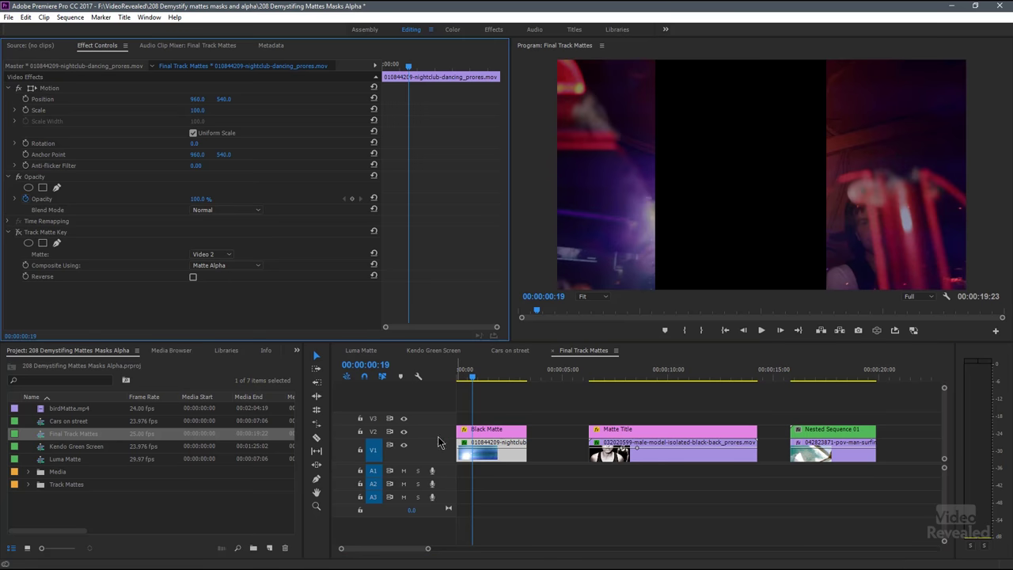
pyautogui.click(404, 446)
pyautogui.moveTo(473, 381)
pyautogui.mouseDown()
pyautogui.moveTo(461, 381)
pyautogui.moveTo(486, 391)
pyautogui.moveTo(455, 393)
pyautogui.moveTo(475, 397)
pyautogui.mouseUp()
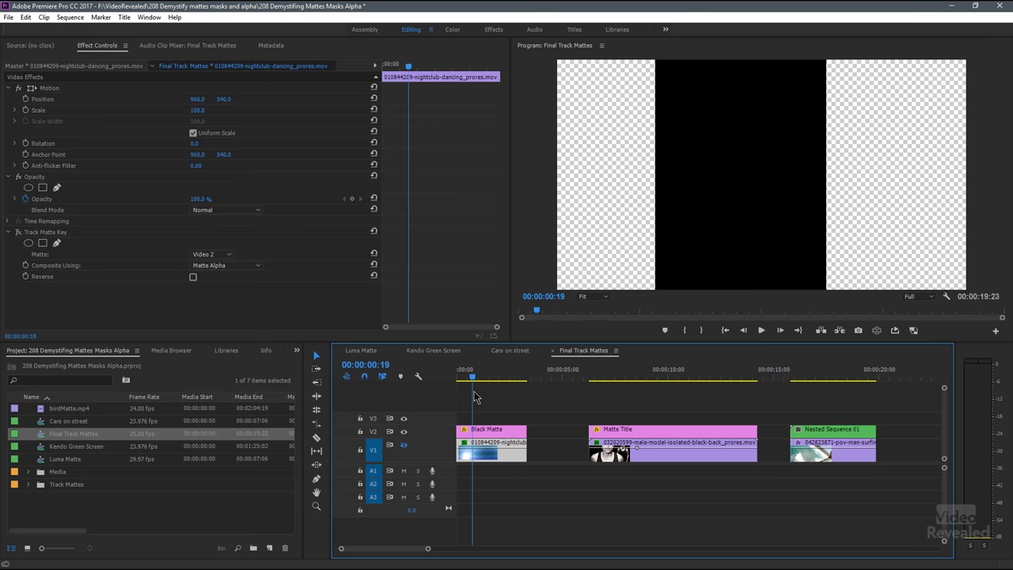
pyautogui.click(20, 235)
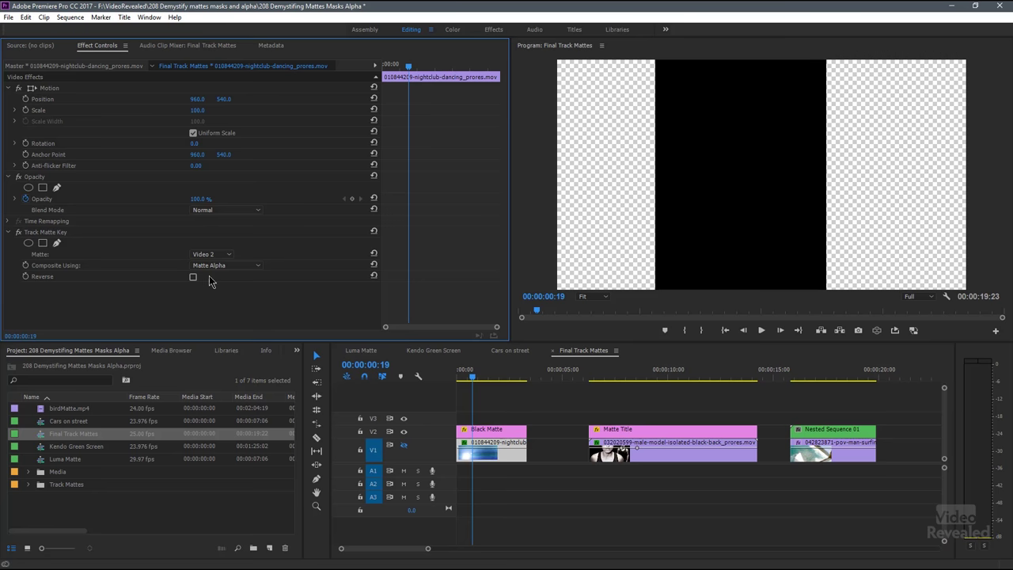
pyautogui.click(405, 445)
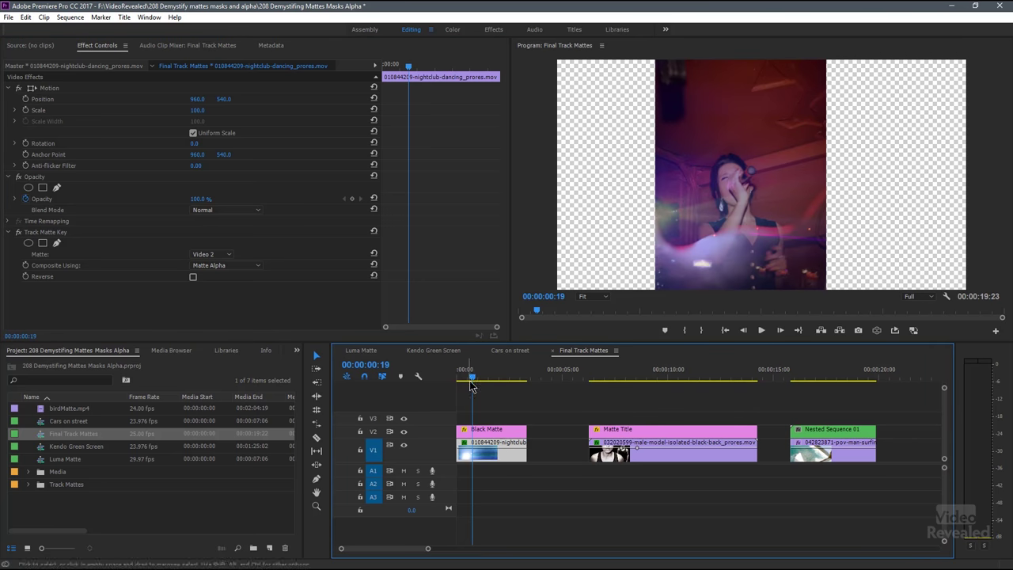
pyautogui.moveTo(473, 378)
pyautogui.mouseDown()
pyautogui.moveTo(459, 379)
pyautogui.moveTo(493, 378)
pyautogui.moveTo(461, 378)
pyautogui.moveTo(477, 377)
pyautogui.mouseUp()
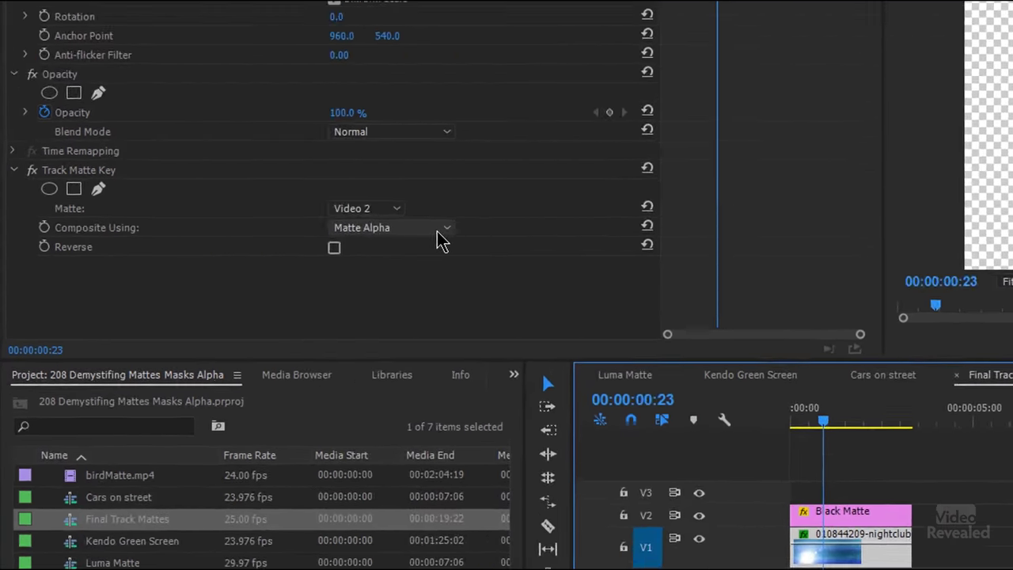
# Keep Composite Using on Matte Alpha, move to about 17:13, and open Nested Sequence 01.
pyautogui.click(255, 266)
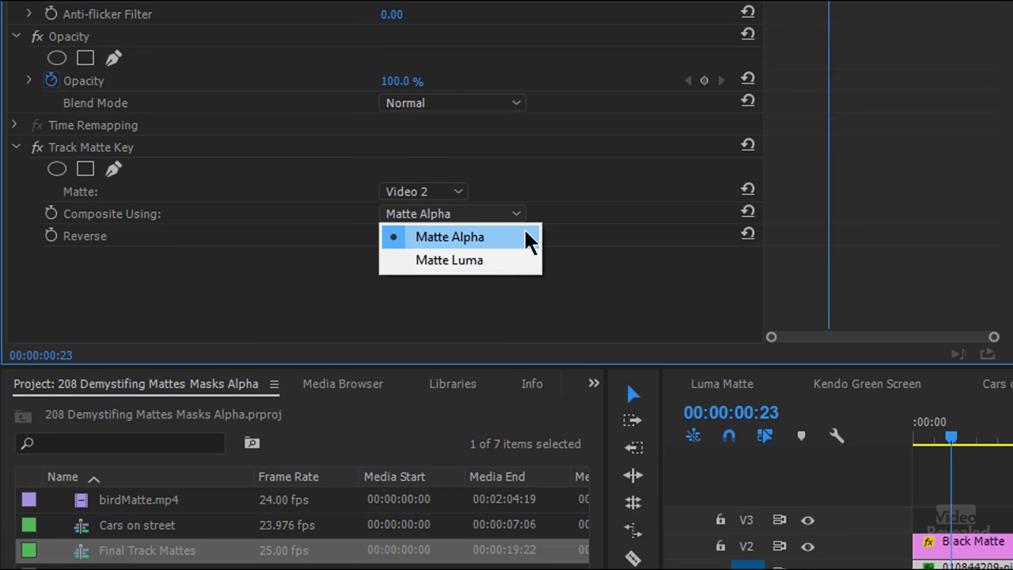
pyautogui.click(529, 239)
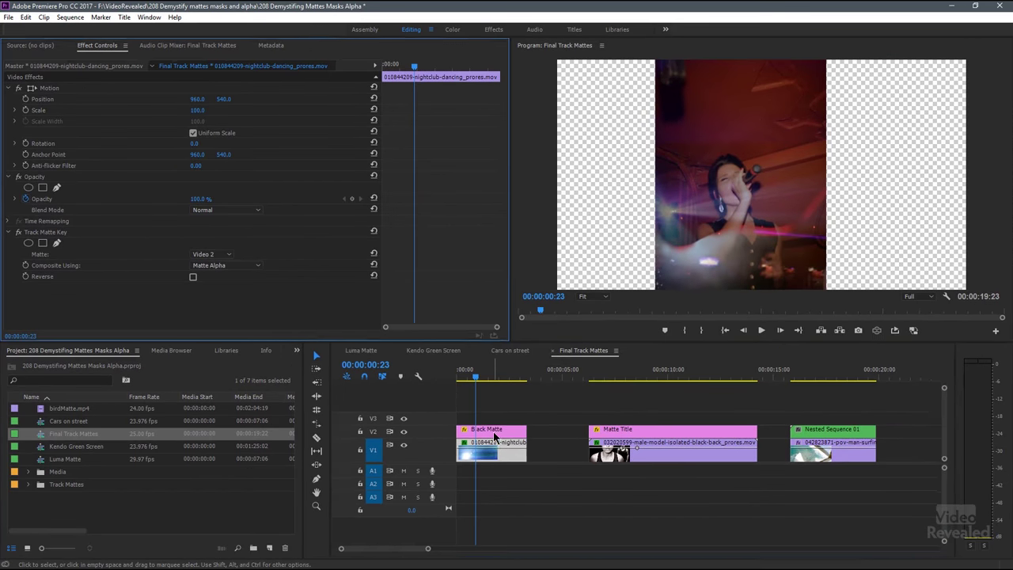
pyautogui.click(493, 431)
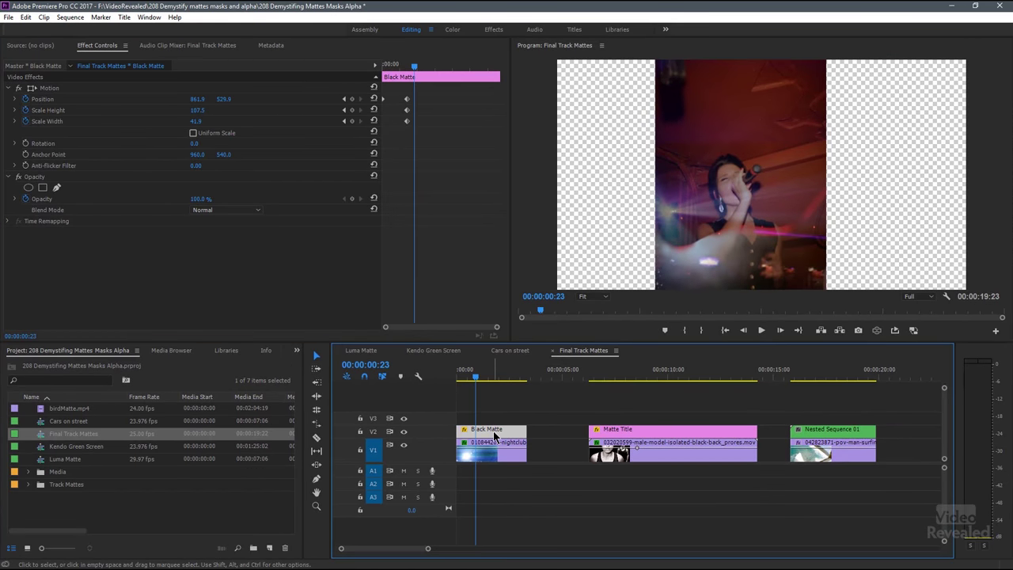
pyautogui.moveTo(796, 372); pyautogui.dragTo(831, 383)
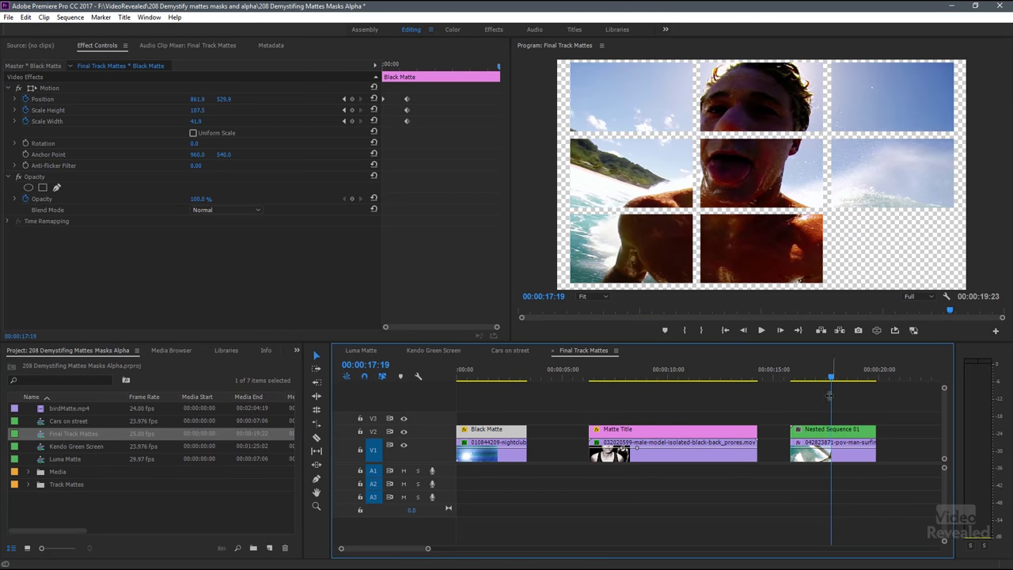
pyautogui.doubleClick(825, 430)
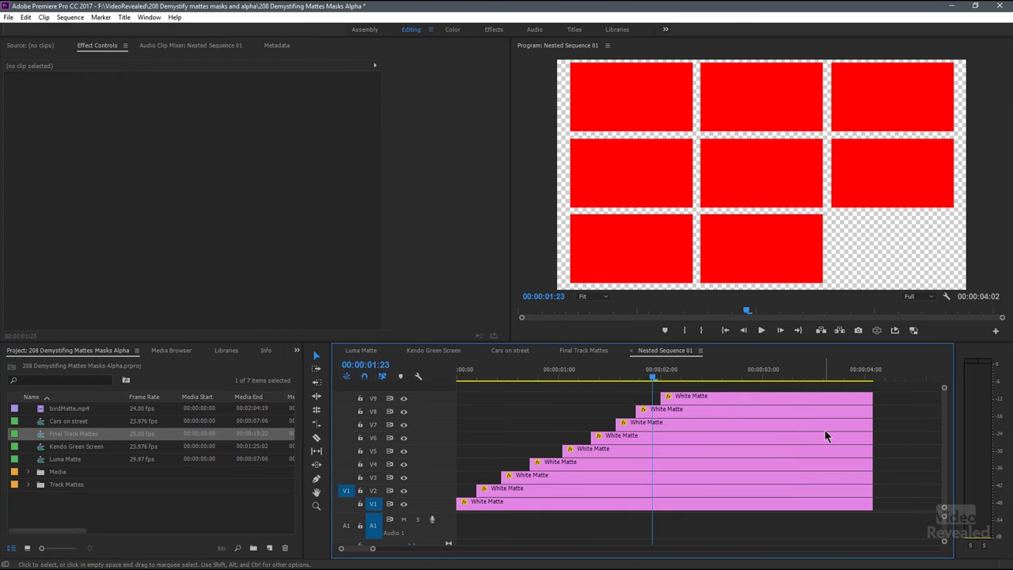
# Scrub Nested Sequence 01 as its red tiles build, then close it and preview the surfer near 18:00.
pyautogui.moveTo(674, 375); pyautogui.dragTo(654, 401)
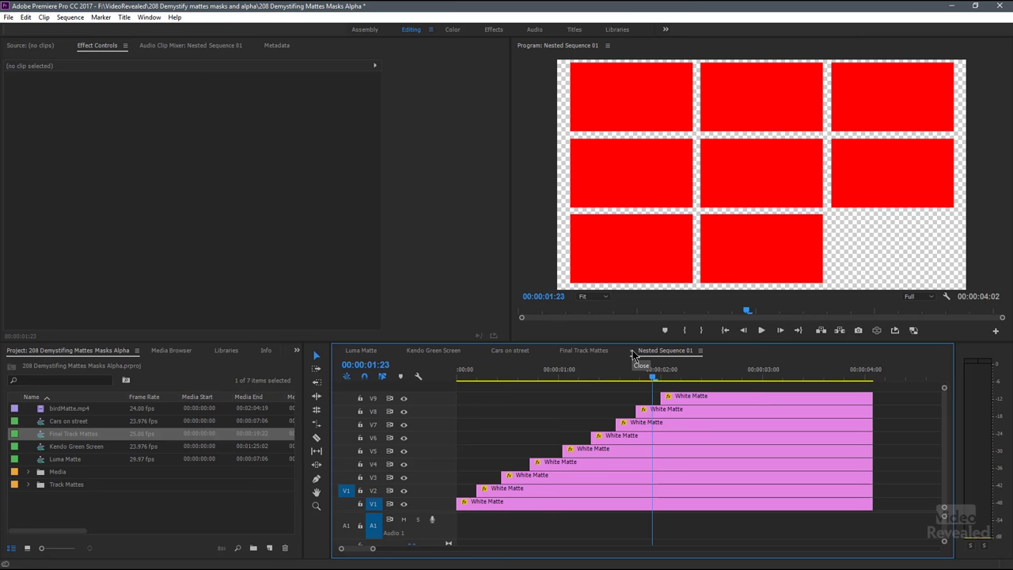
pyautogui.moveTo(647, 378); pyautogui.dragTo(673, 378)
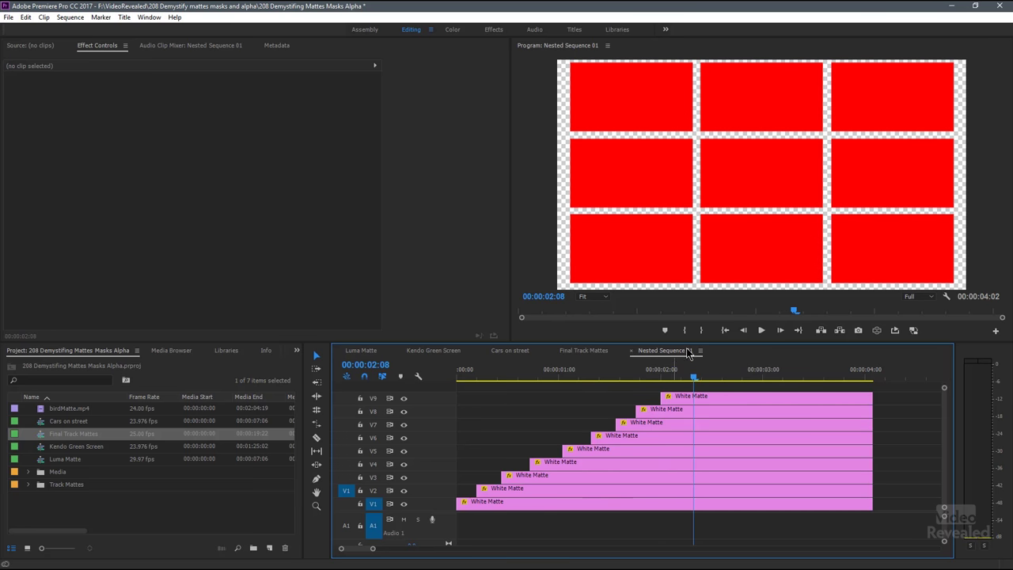
pyautogui.click(631, 352)
pyautogui.moveTo(825, 383)
pyautogui.mouseDown()
pyautogui.moveTo(810, 379)
pyautogui.moveTo(837, 379)
pyautogui.mouseUp()
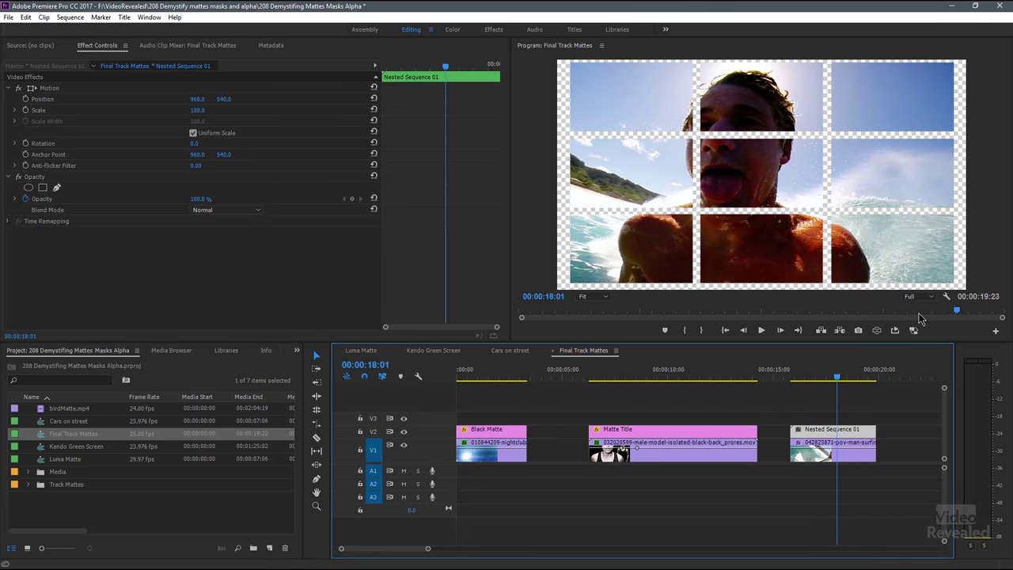
# Hide the transparency grid so empty areas show black, select the surf clip, then open Luma Matte.
pyautogui.click(949, 295)
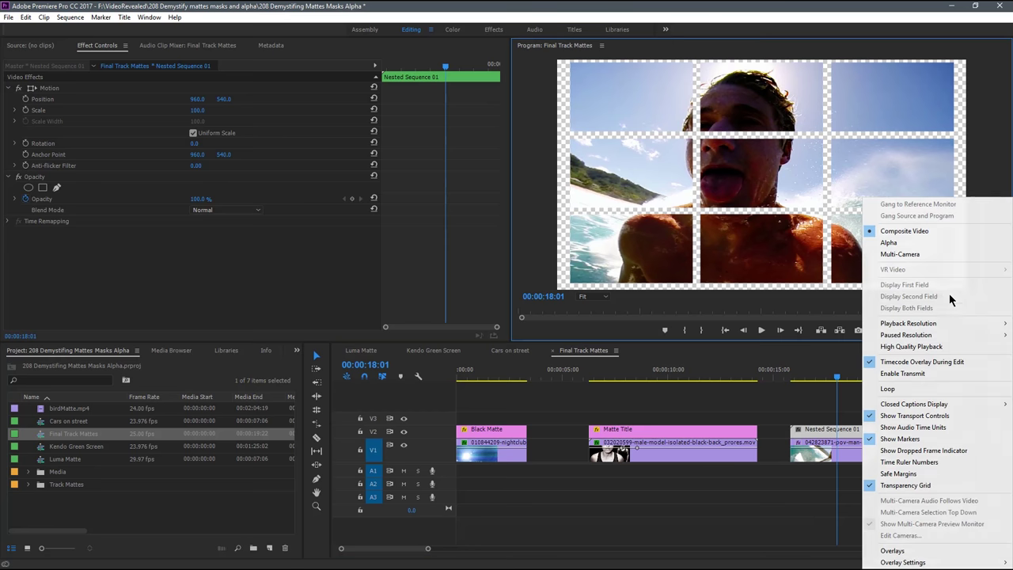
pyautogui.click(922, 486)
pyautogui.moveTo(831, 381)
pyautogui.mouseDown()
pyautogui.moveTo(791, 380)
pyautogui.moveTo(837, 383)
pyautogui.mouseUp()
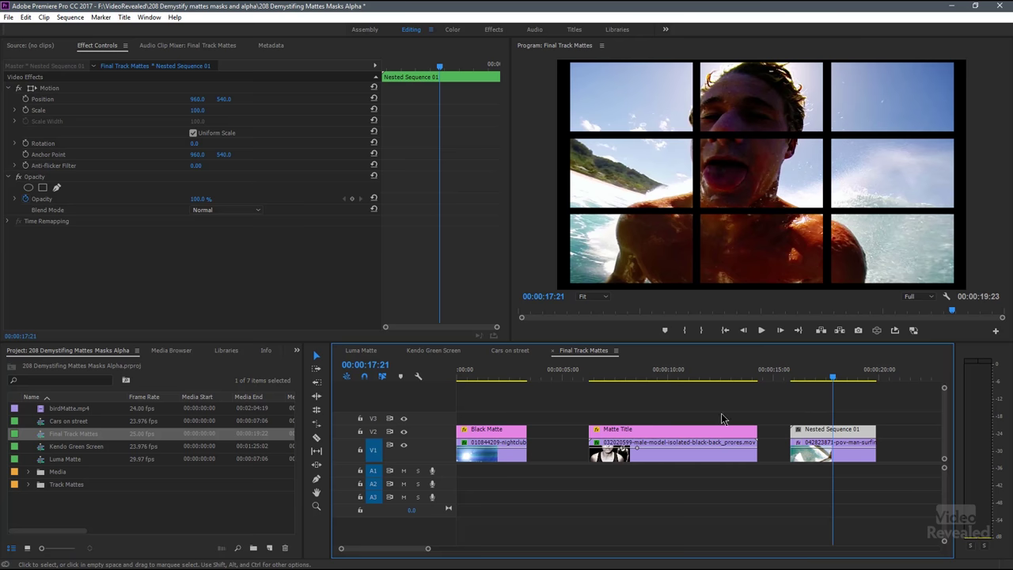
pyautogui.click(819, 453)
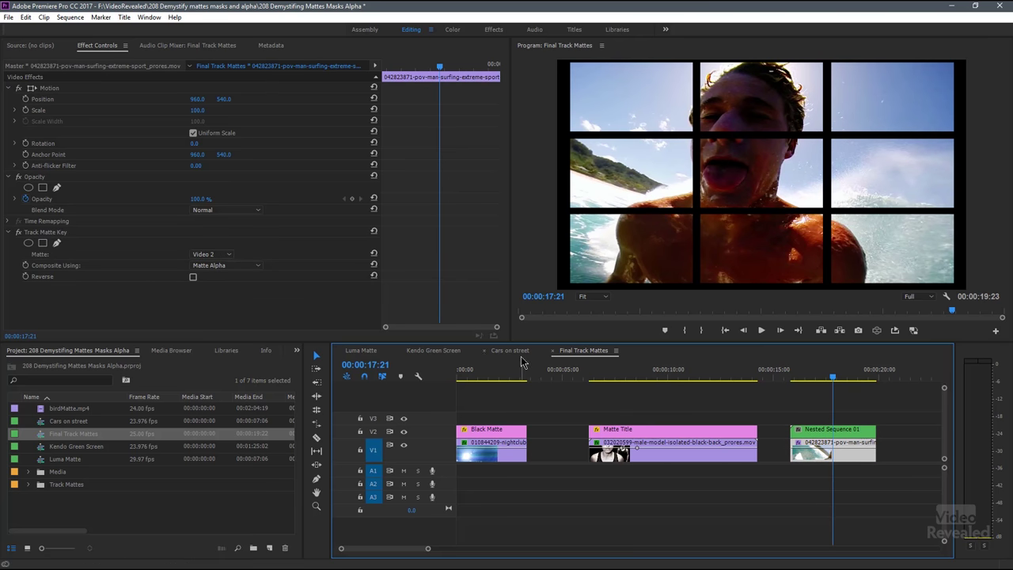
pyautogui.click(362, 351)
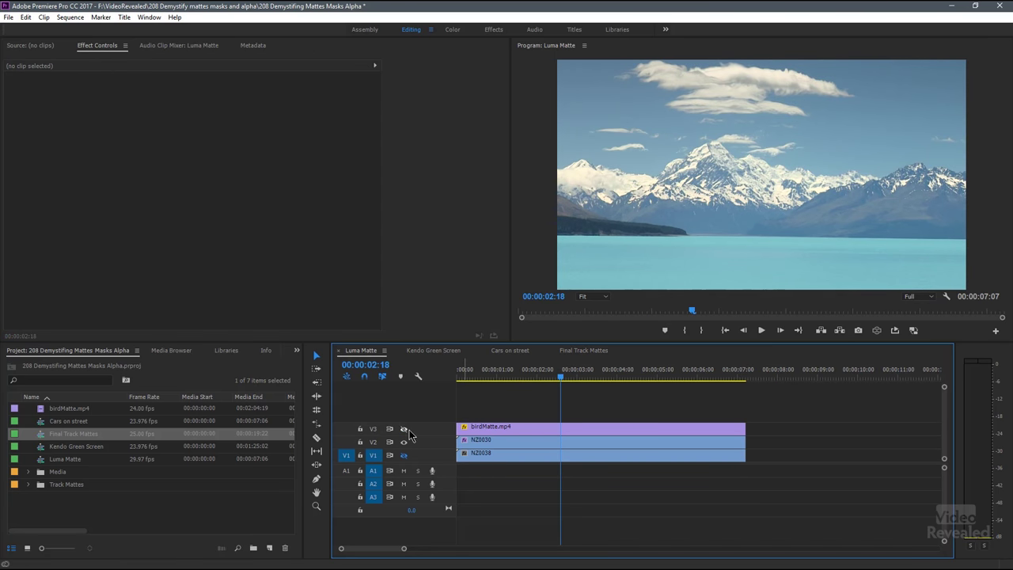
# Turn NZ0030's Track Matte Key effect back on and play the bird-matte composite.
pyautogui.moveTo(558, 381)
pyautogui.mouseDown()
pyautogui.moveTo(481, 381)
pyautogui.moveTo(648, 379)
pyautogui.moveTo(679, 362)
pyautogui.moveTo(735, 374)
pyautogui.moveTo(518, 380)
pyautogui.moveTo(540, 380)
pyautogui.mouseUp()
pyautogui.click(499, 444)
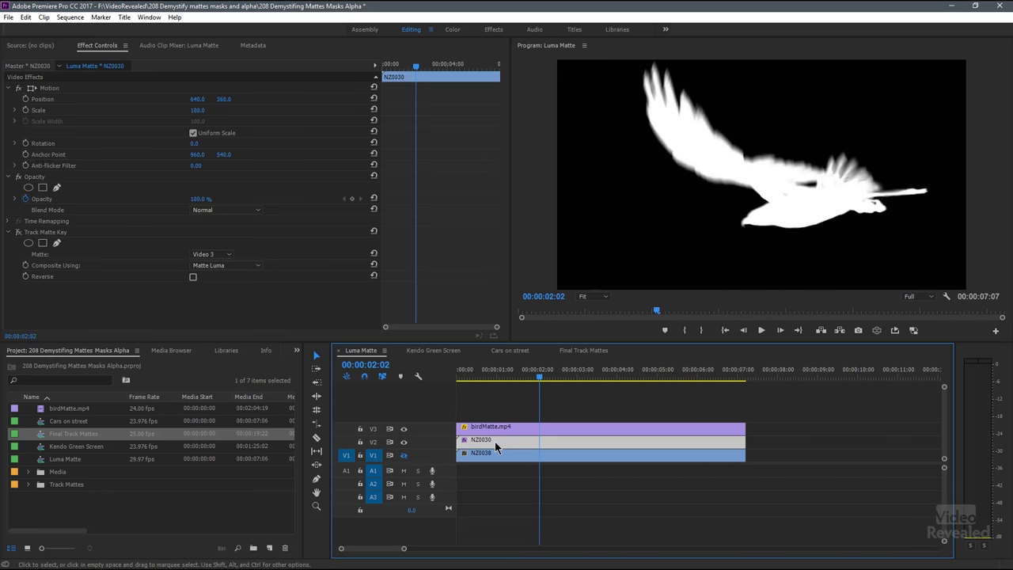
pyautogui.click(18, 233)
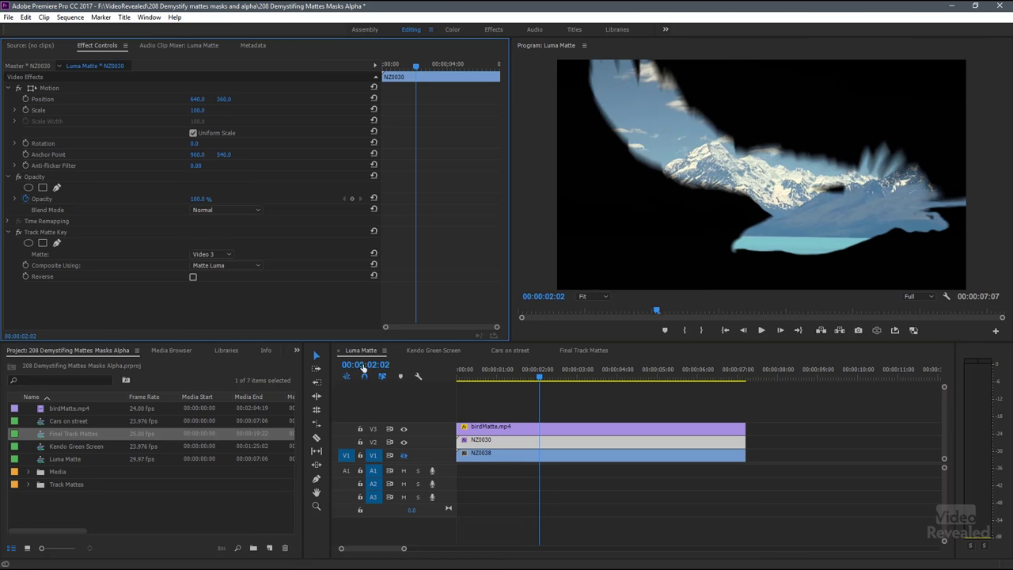
pyautogui.moveTo(532, 381)
pyautogui.mouseDown()
pyautogui.moveTo(482, 380)
pyautogui.moveTo(528, 386)
pyautogui.mouseUp()
pyautogui.press('space')
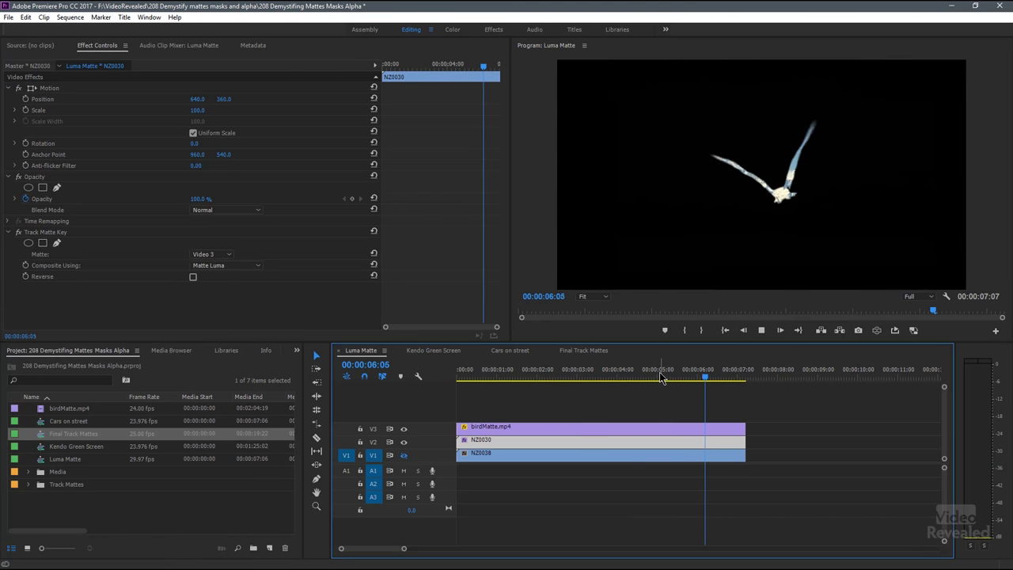
# Keep Composite Using at Matte Luma, check Reverse, and preview the reversed matte.
pyautogui.click(242, 266)
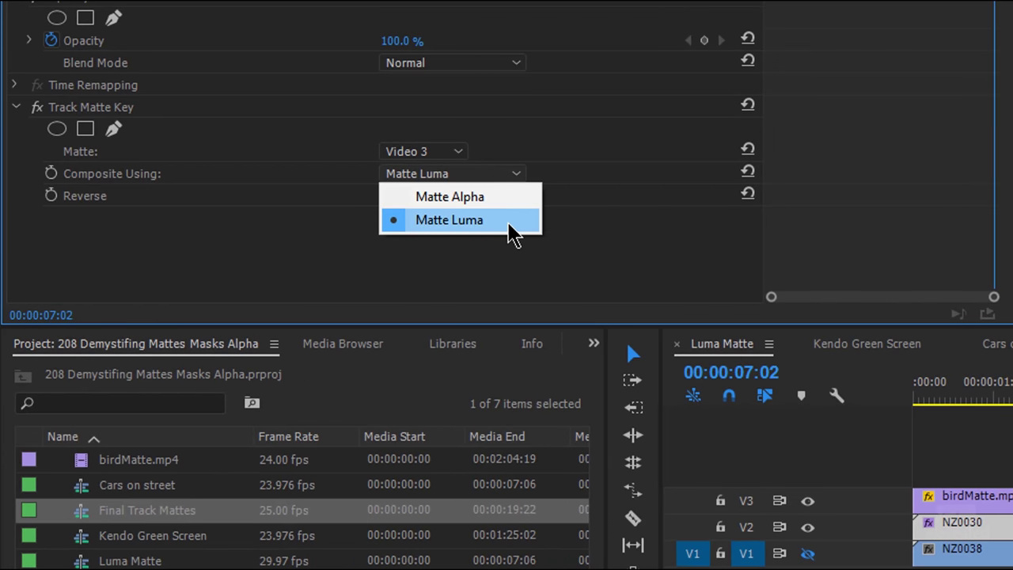
pyautogui.click(511, 232)
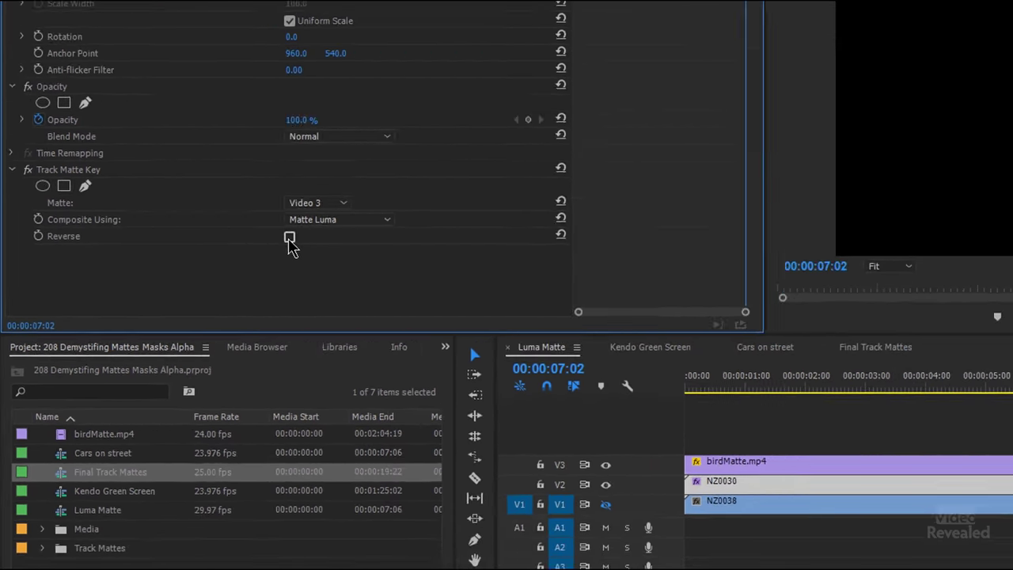
pyautogui.click(290, 238)
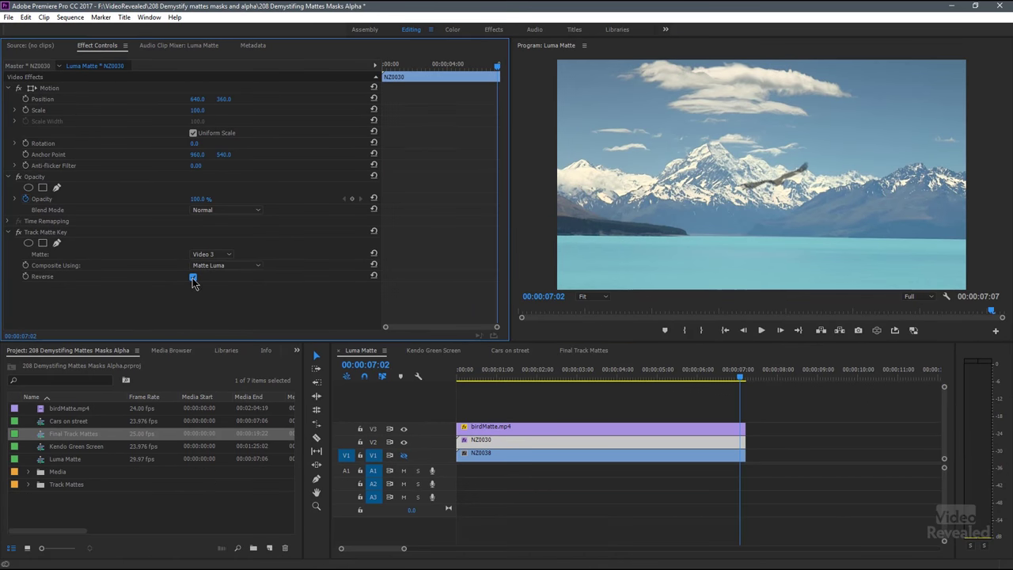
pyautogui.moveTo(513, 378); pyautogui.dragTo(485, 380)
pyautogui.press('space')
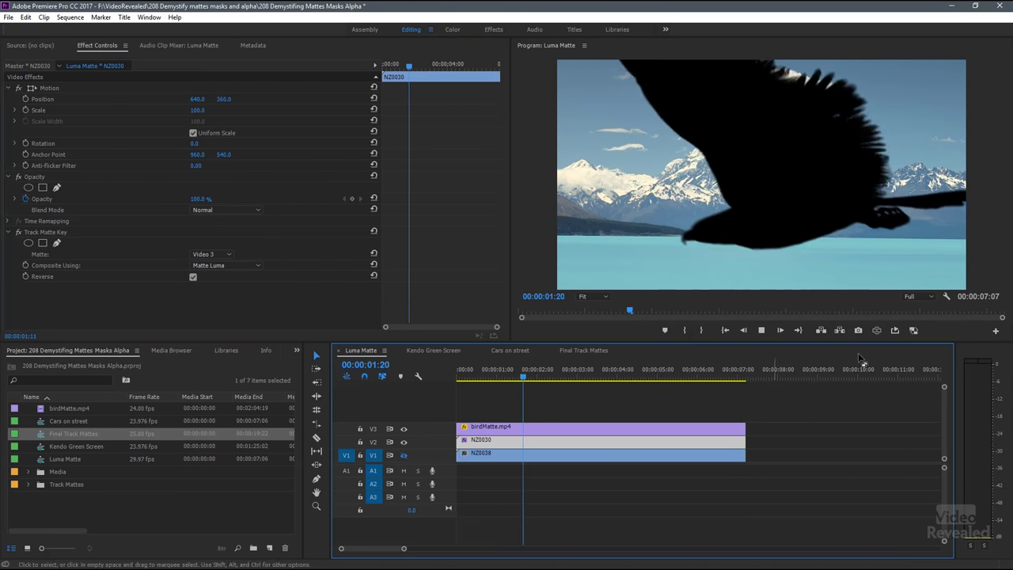
pyautogui.press('space')
# Turn the transparency grid back on and play the composite from the start.
pyautogui.click(946, 296)
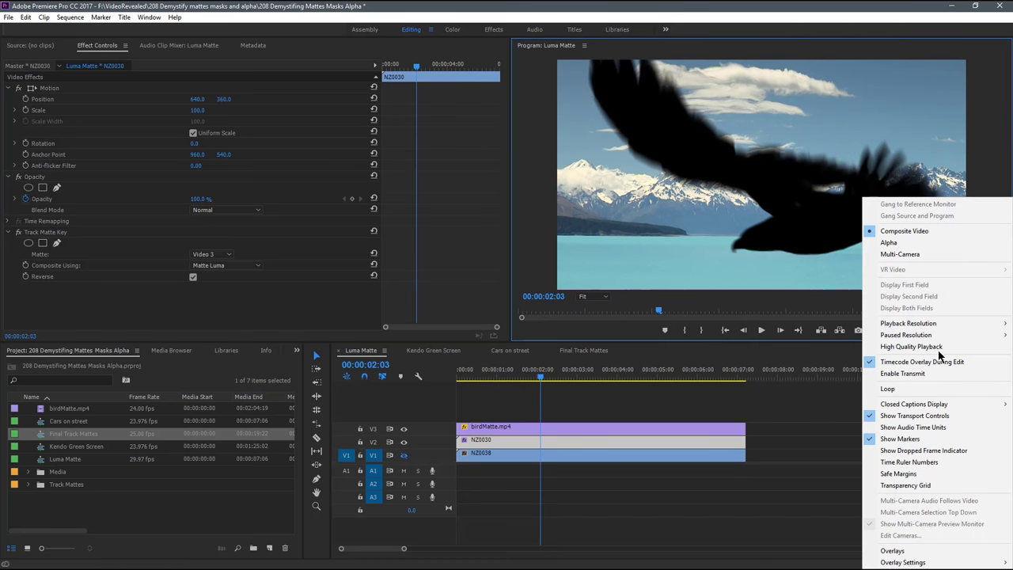
pyautogui.click(932, 485)
pyautogui.press('space')
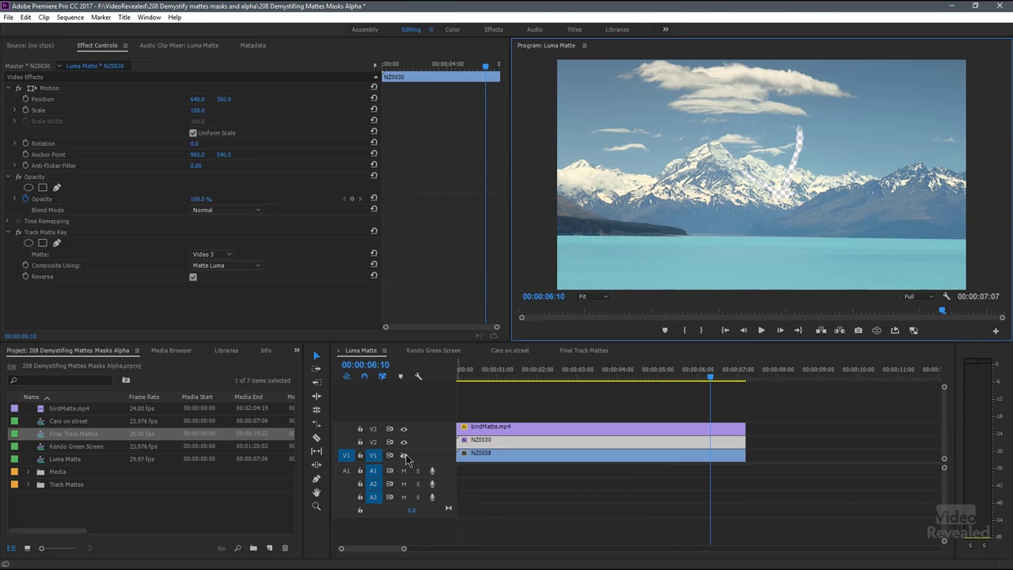
pyautogui.click(453, 381)
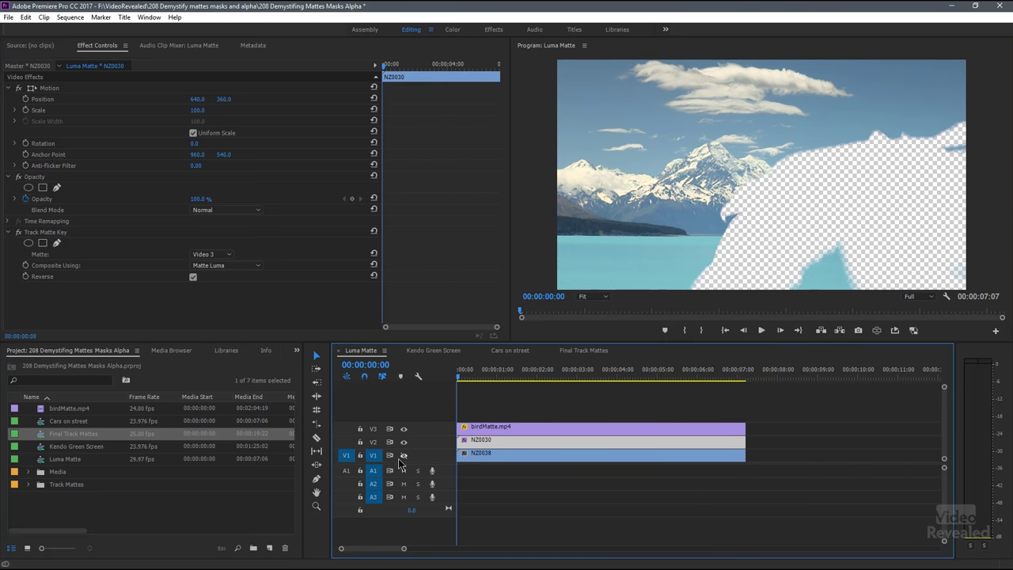
pyautogui.press('space')
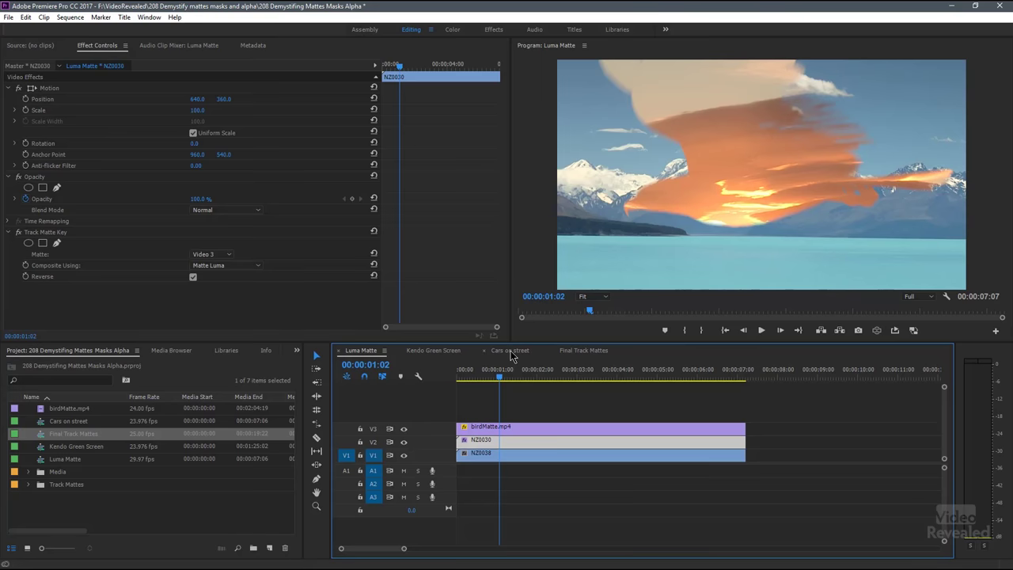
# Switch the timeline to the Cars on street sequence.
pyautogui.click(510, 350)
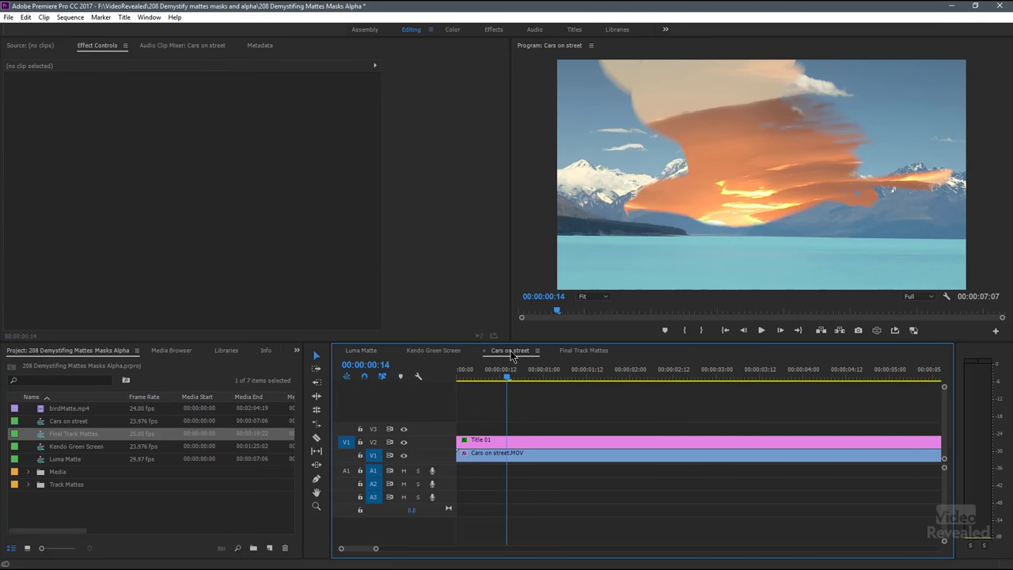
pyautogui.click(530, 441)
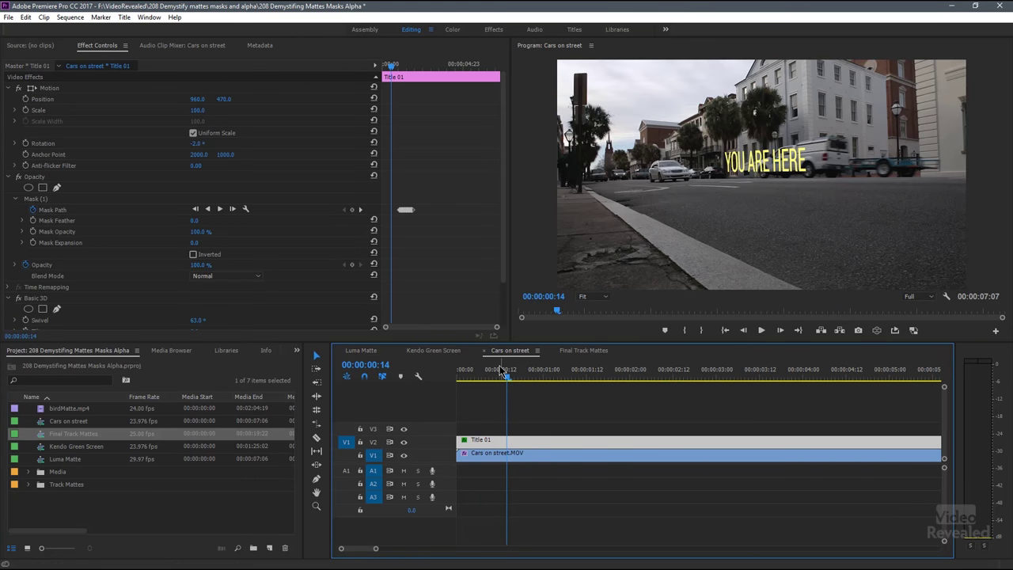
pyautogui.moveTo(509, 380); pyautogui.dragTo(598, 379)
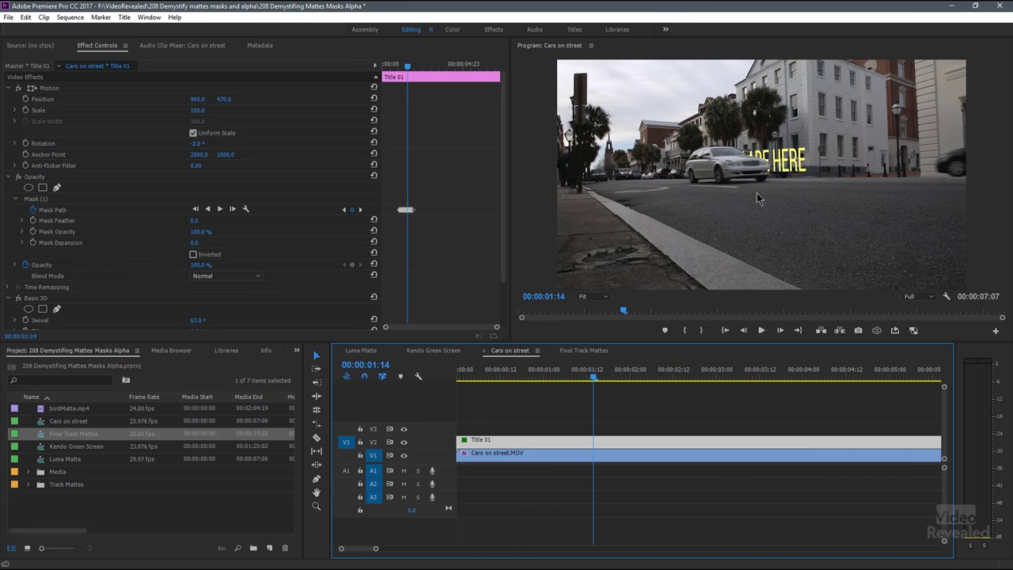
pyautogui.click(601, 298)
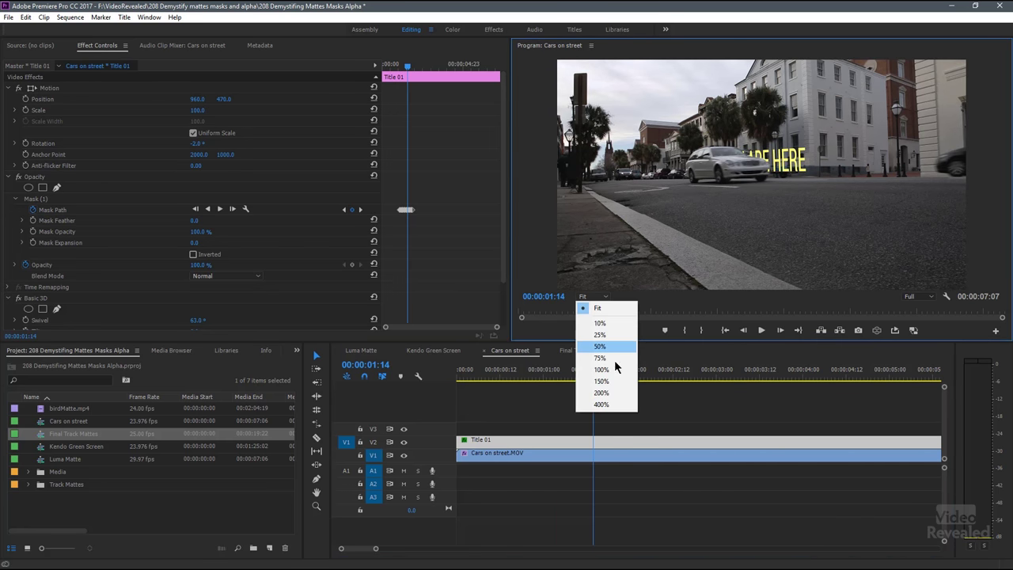
pyautogui.click(614, 370)
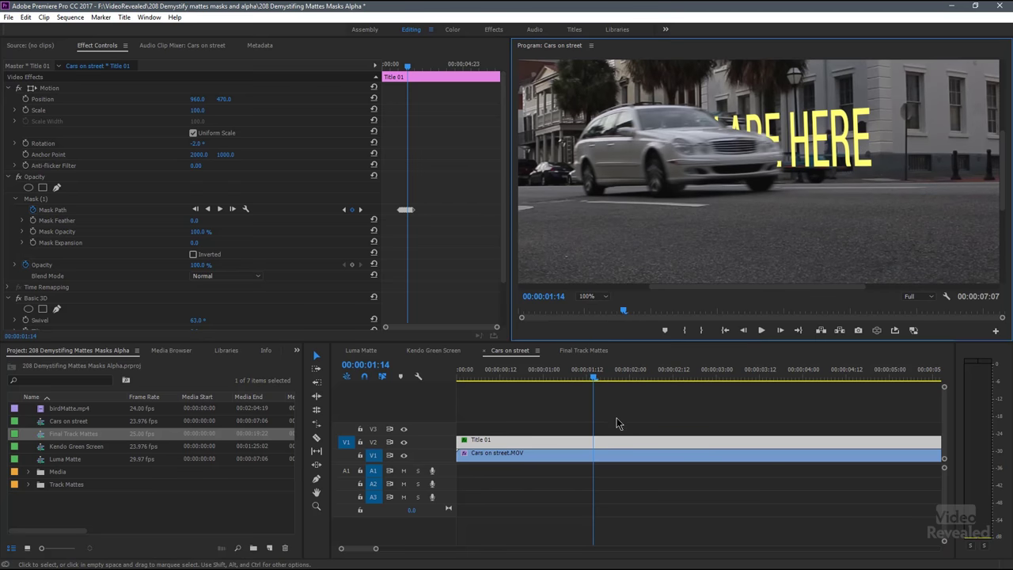
pyautogui.click(600, 439)
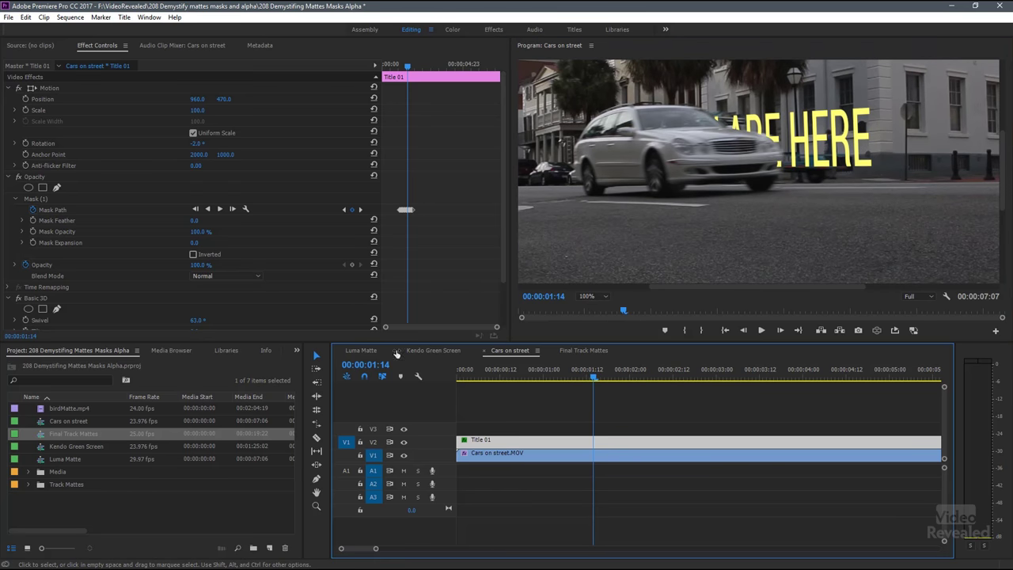
pyautogui.click(35, 200)
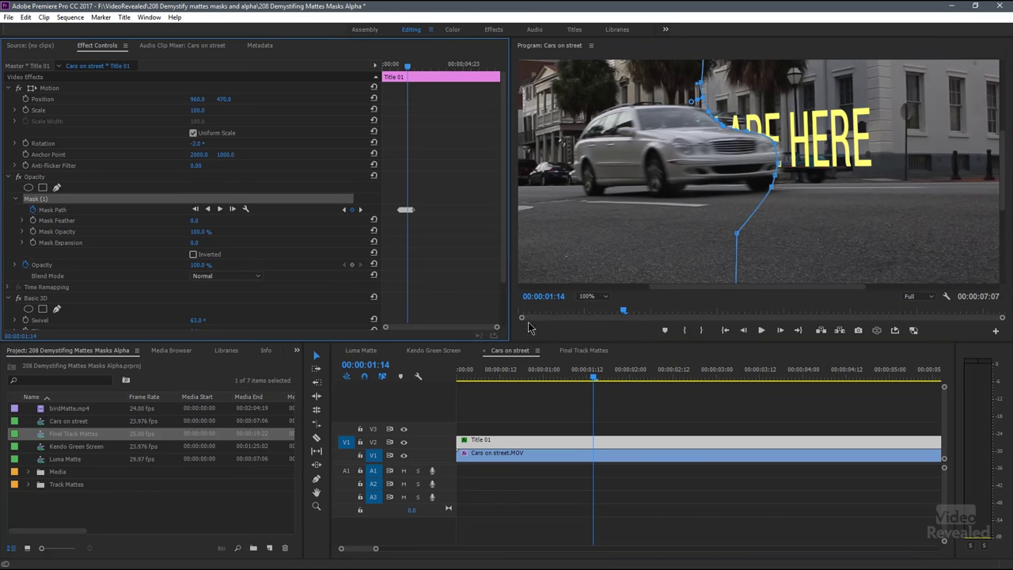
pyautogui.moveTo(590, 384)
pyautogui.mouseDown()
pyautogui.moveTo(580, 379)
pyautogui.moveTo(617, 378)
pyautogui.moveTo(597, 376)
pyautogui.mouseUp()
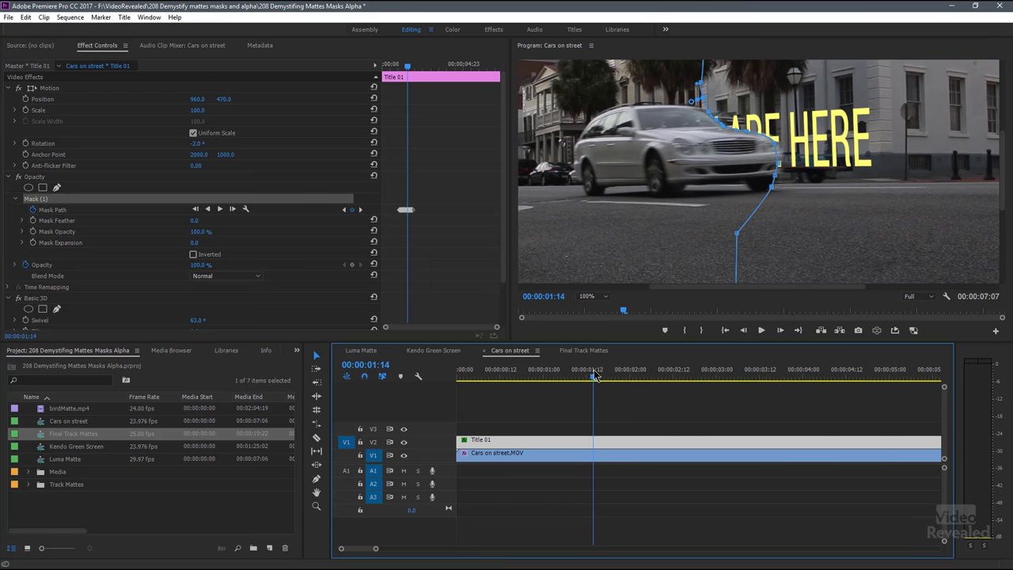
pyautogui.click(403, 456)
pyautogui.moveTo(598, 384)
pyautogui.mouseDown()
pyautogui.moveTo(621, 380)
pyautogui.moveTo(570, 381)
pyautogui.moveTo(592, 384)
pyautogui.mouseUp()
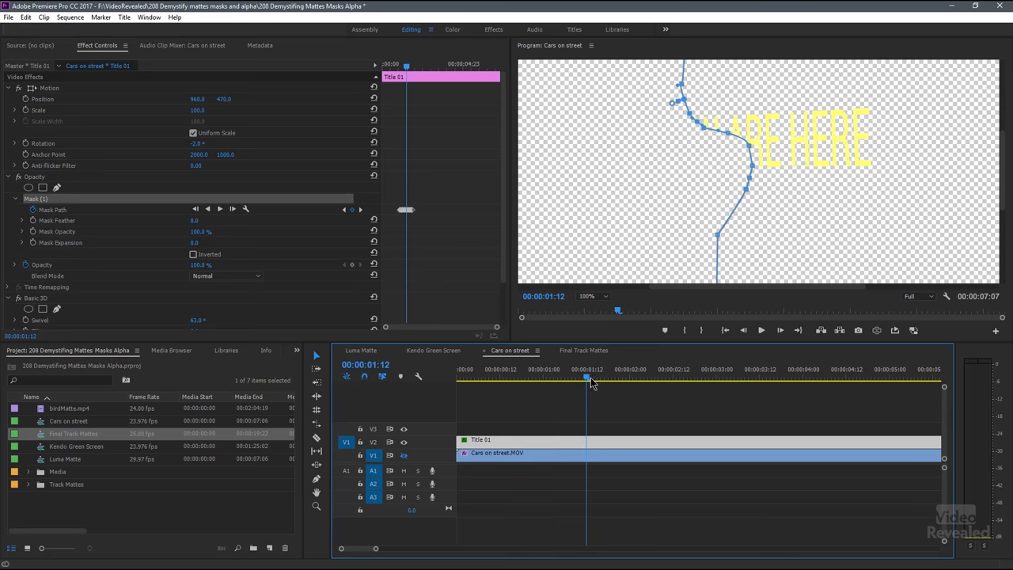
pyautogui.click(405, 457)
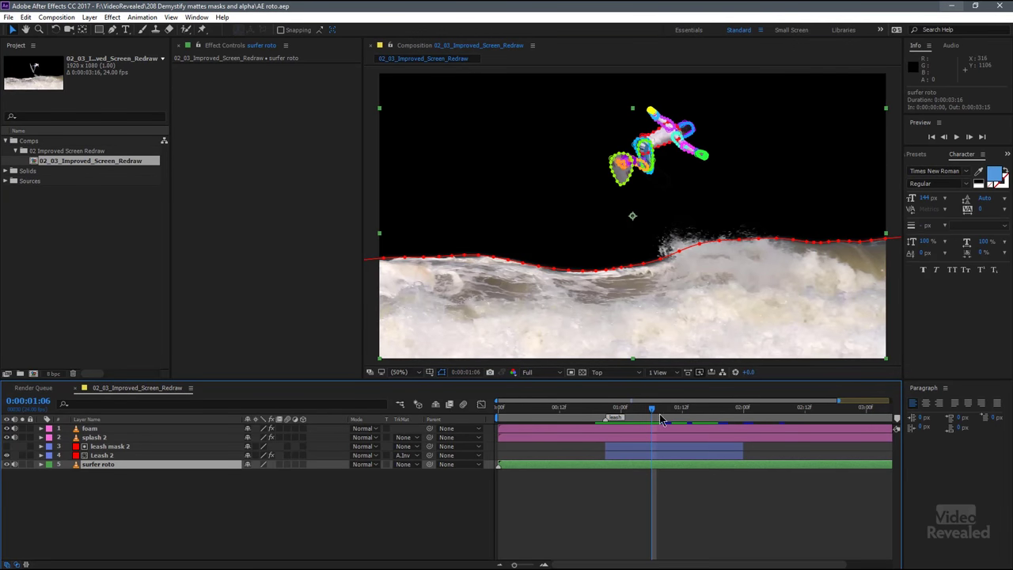
pyautogui.moveTo(653, 409); pyautogui.dragTo(711, 425)
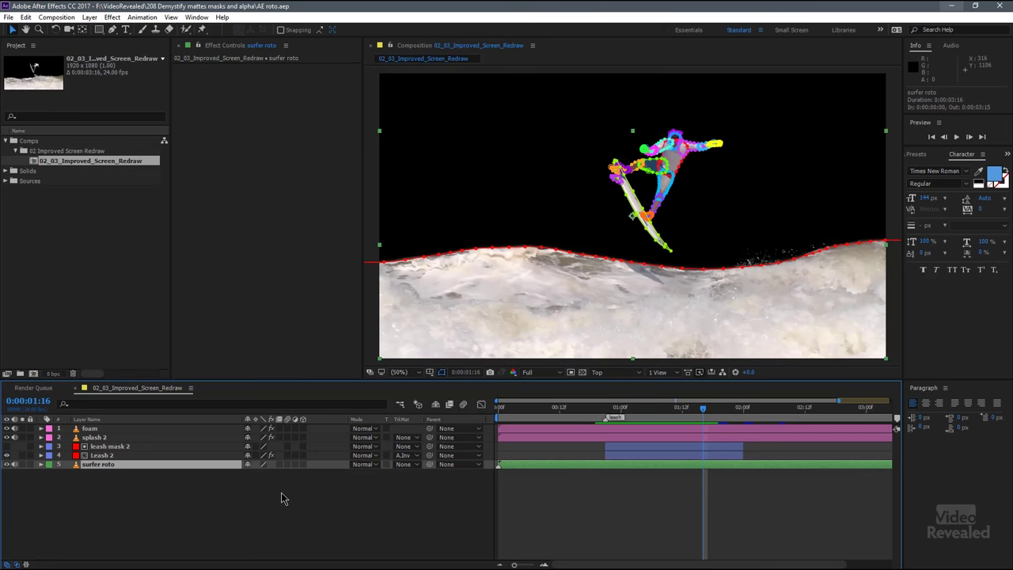
# Maximize the Timeline with ` to show every mask path row of the surfer roto layer.
pyautogui.press('`')
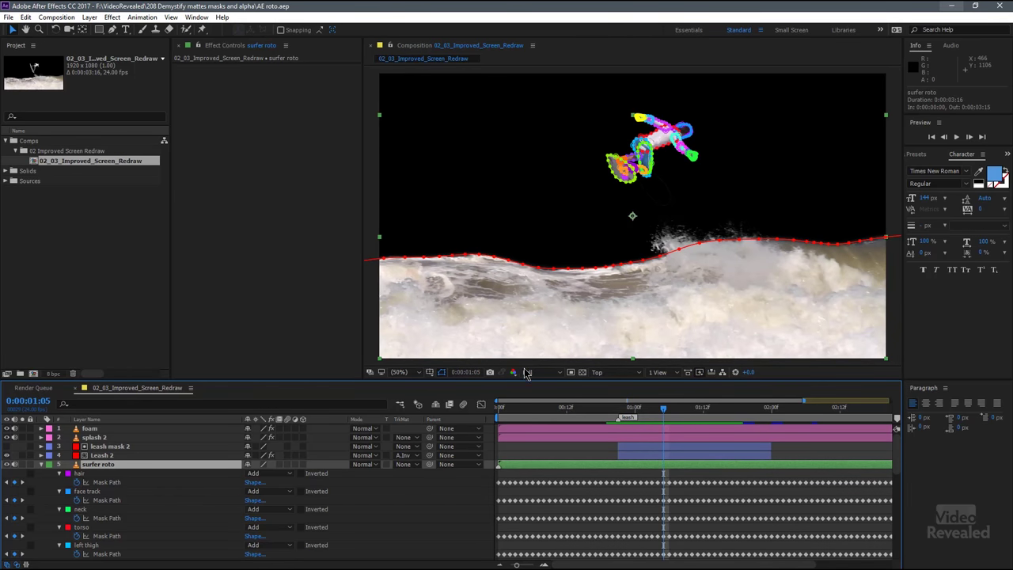
# Set Show Channel to Alpha and collapse the surfer roto masks to hide their outlines.
pyautogui.click(513, 374)
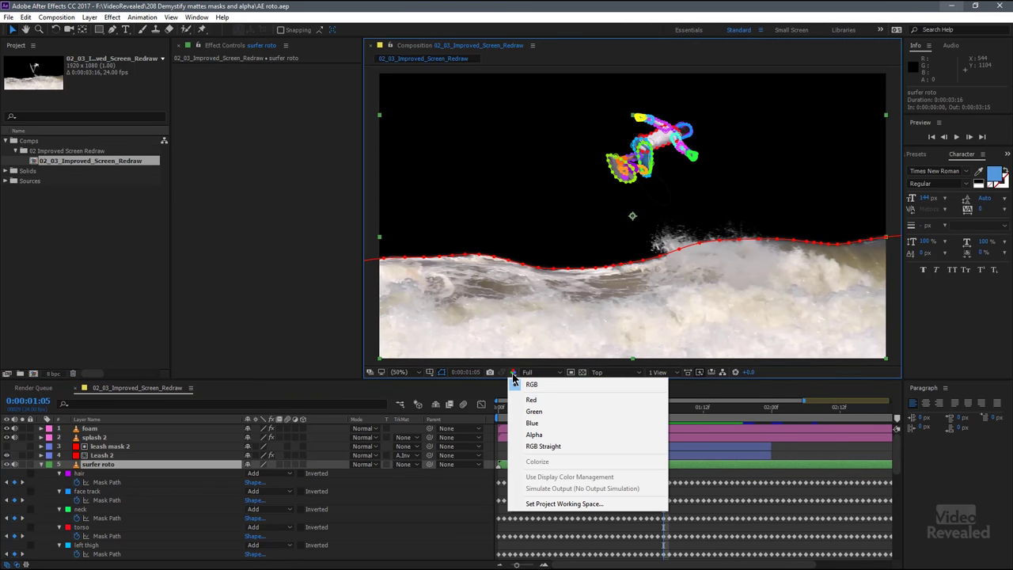
pyautogui.click(554, 435)
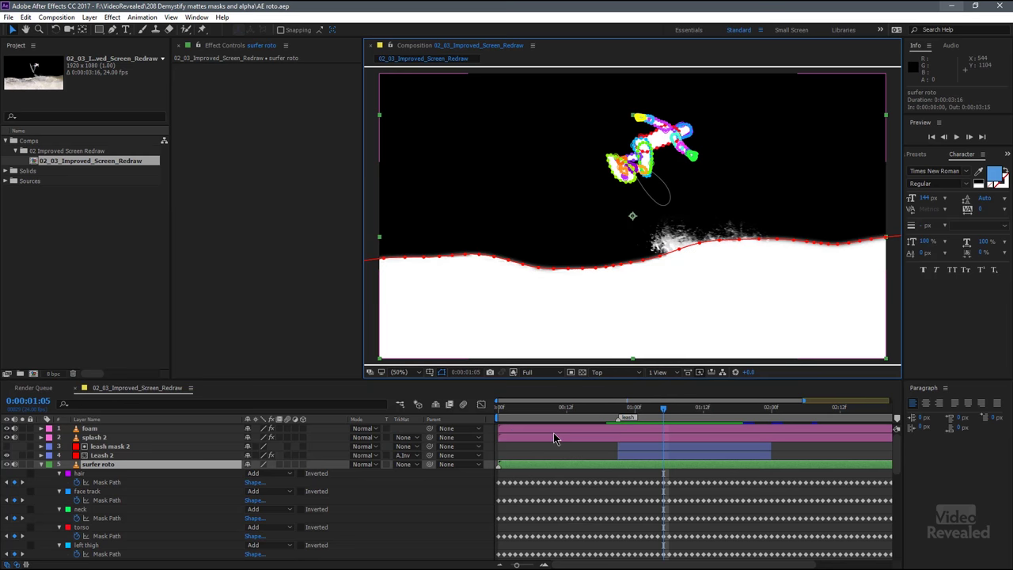
pyautogui.click(42, 465)
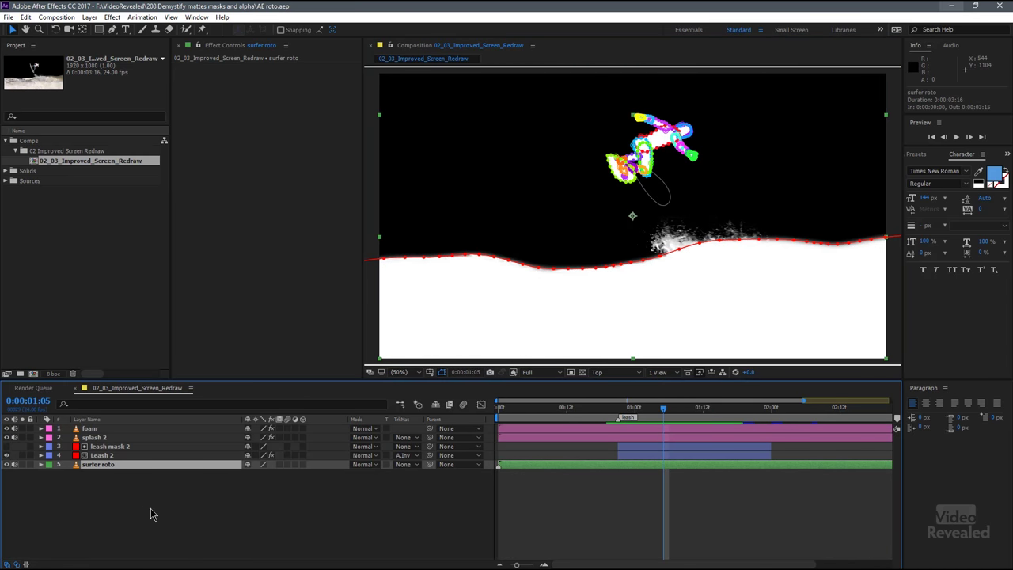
pyautogui.click(189, 497)
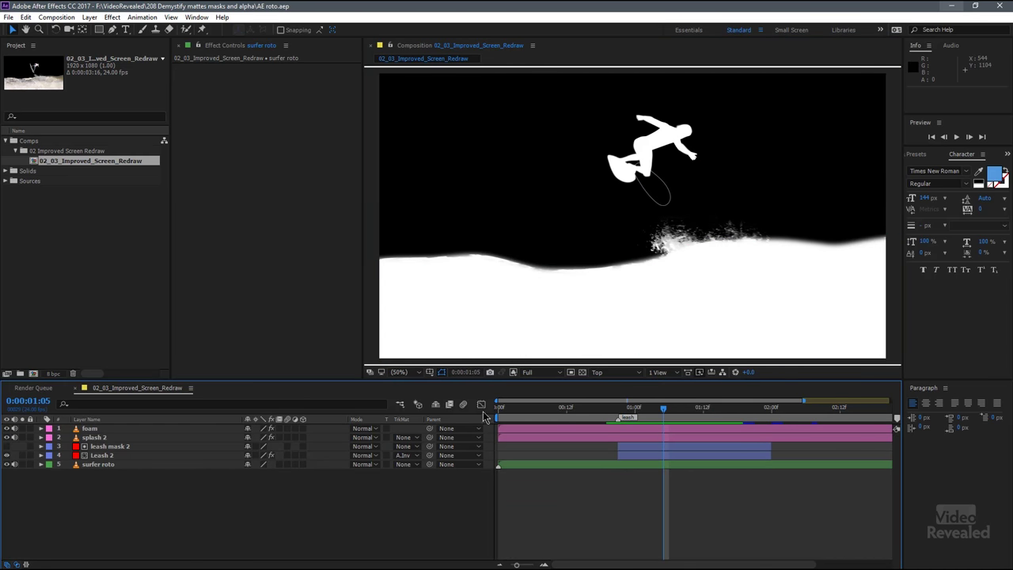
# Maximize the viewer and pan around the white surfer and foam matte, then restore the layout.
pyautogui.moveTo(653, 409)
pyautogui.mouseDown()
pyautogui.moveTo(674, 410)
pyautogui.moveTo(654, 411)
pyautogui.mouseUp()
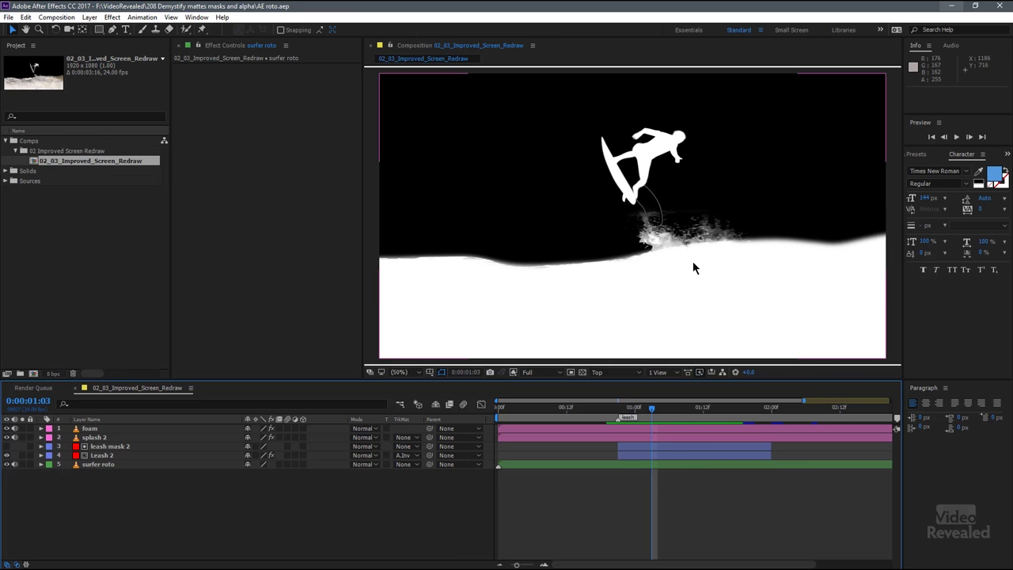
pyautogui.press('`')
pyautogui.scroll(5, 600, 359)
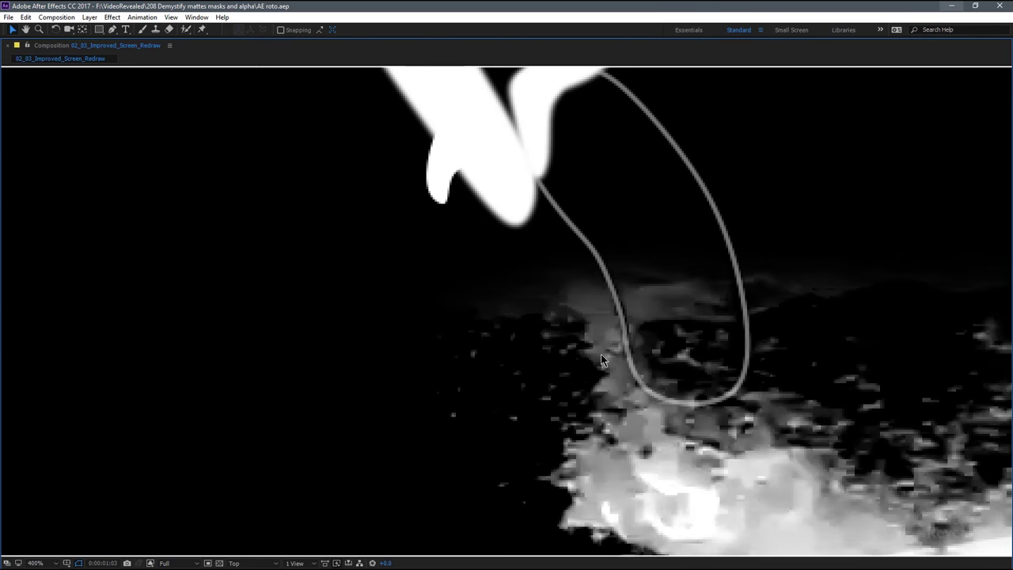
pyautogui.scroll(-2, 600, 355)
pyautogui.moveTo(642, 265); pyautogui.dragTo(588, 310)
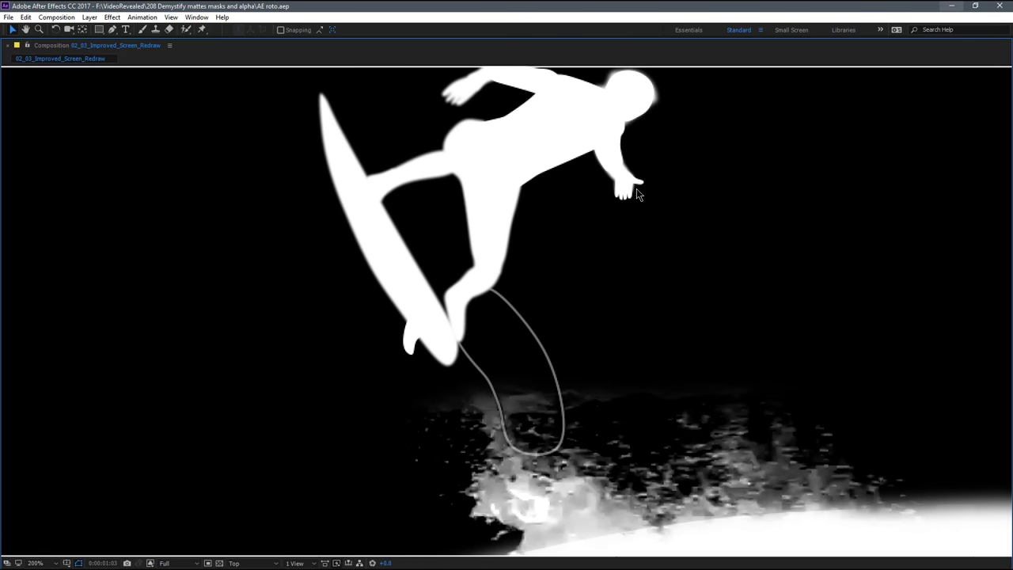
pyautogui.moveTo(603, 379)
pyautogui.mouseDown()
pyautogui.moveTo(620, 235)
pyautogui.moveTo(575, 258)
pyautogui.mouseUp()
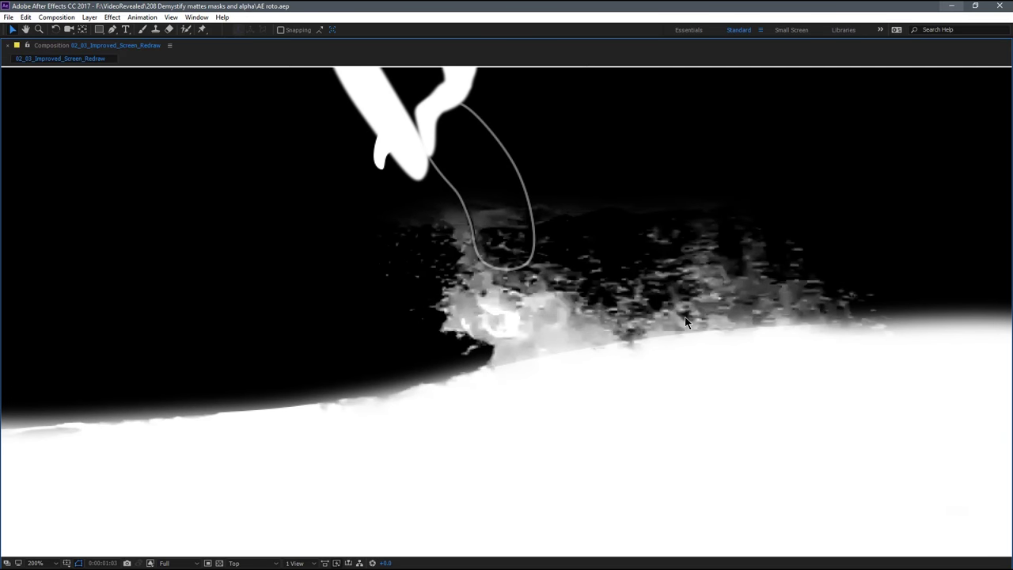
pyautogui.press(',')
pyautogui.press(',')
pyautogui.press(',')
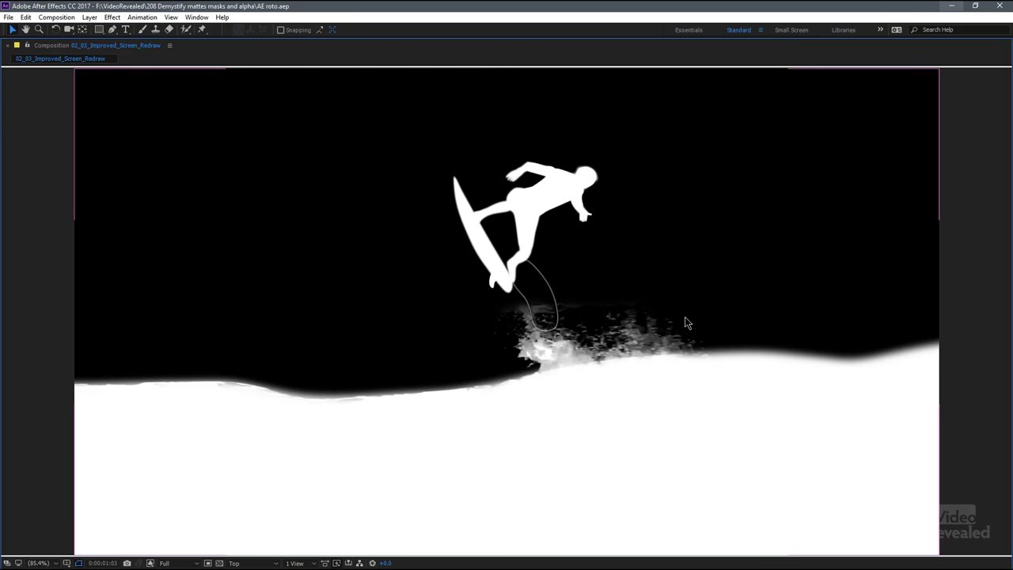
pyautogui.press('`')
# Set Show Channel back to RGB so the preview returns to full colour.
pyautogui.click(639, 435)
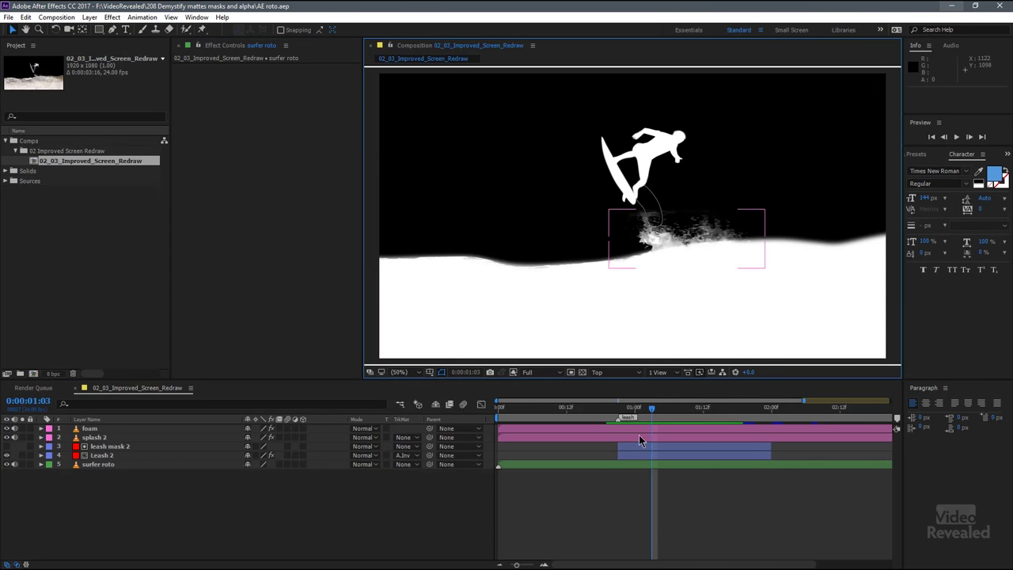
pyautogui.click(140, 429)
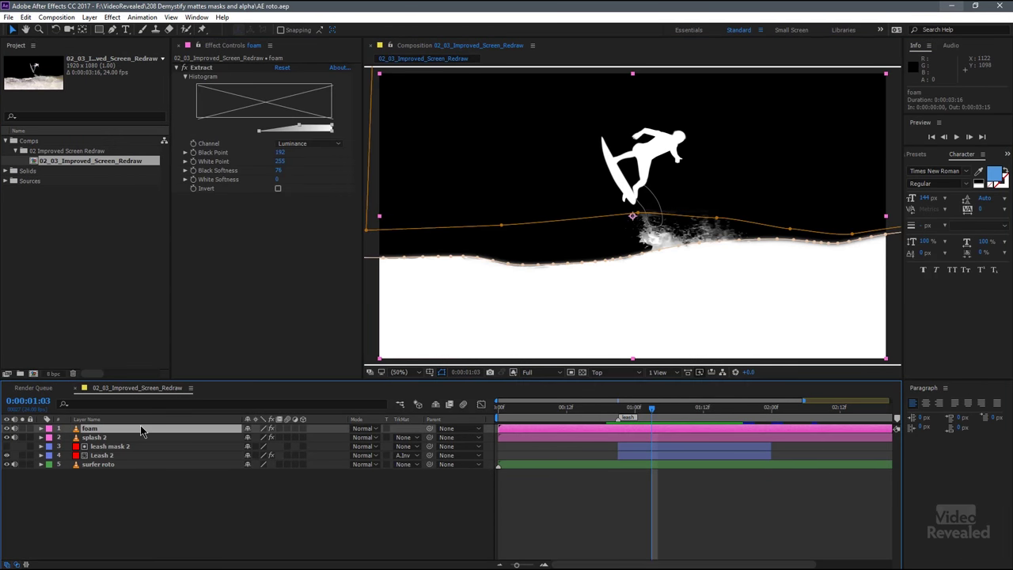
pyautogui.press('F2')
pyautogui.click(513, 374)
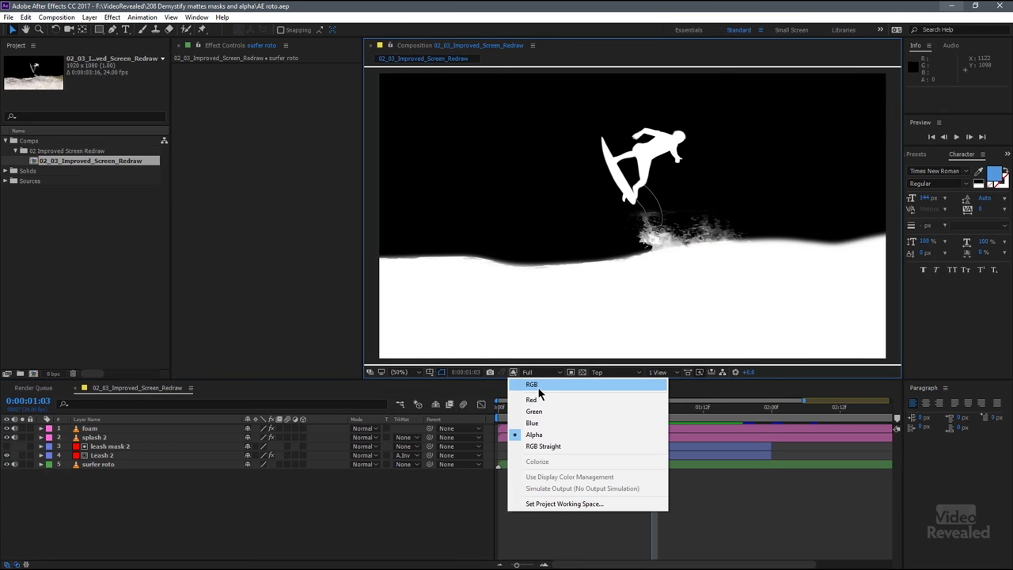
pyautogui.click(535, 387)
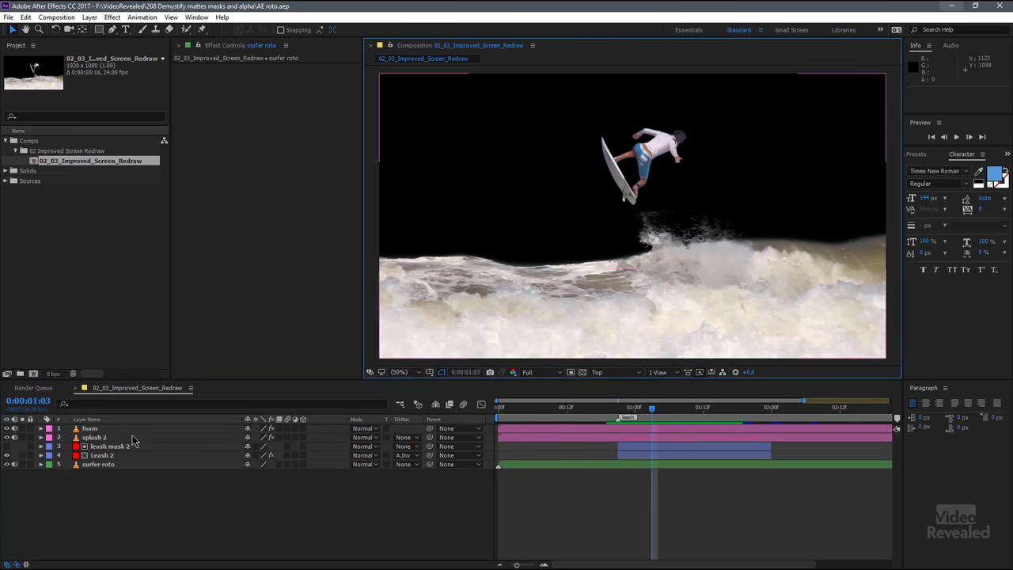
# Inspect the foam layer's Extract effect, then splash 2's Extract at Black Point 192, White Point 255.
pyautogui.click(99, 430)
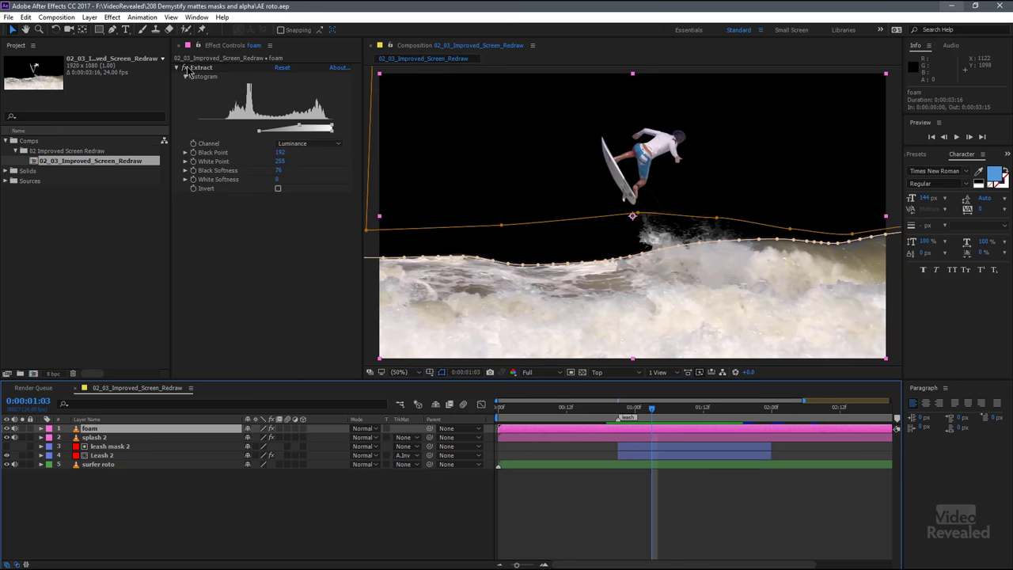
pyautogui.click(178, 70)
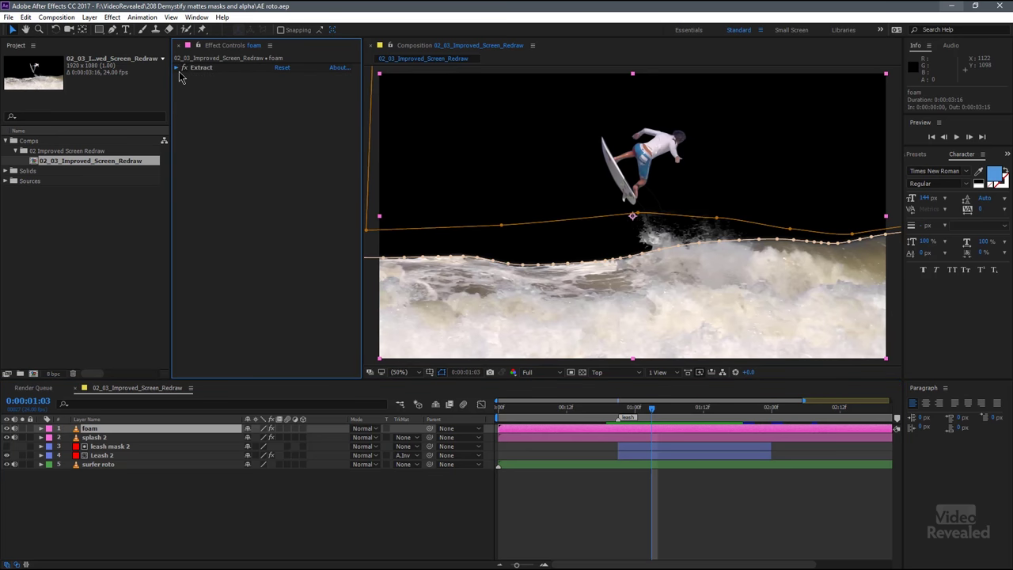
pyautogui.click(177, 68)
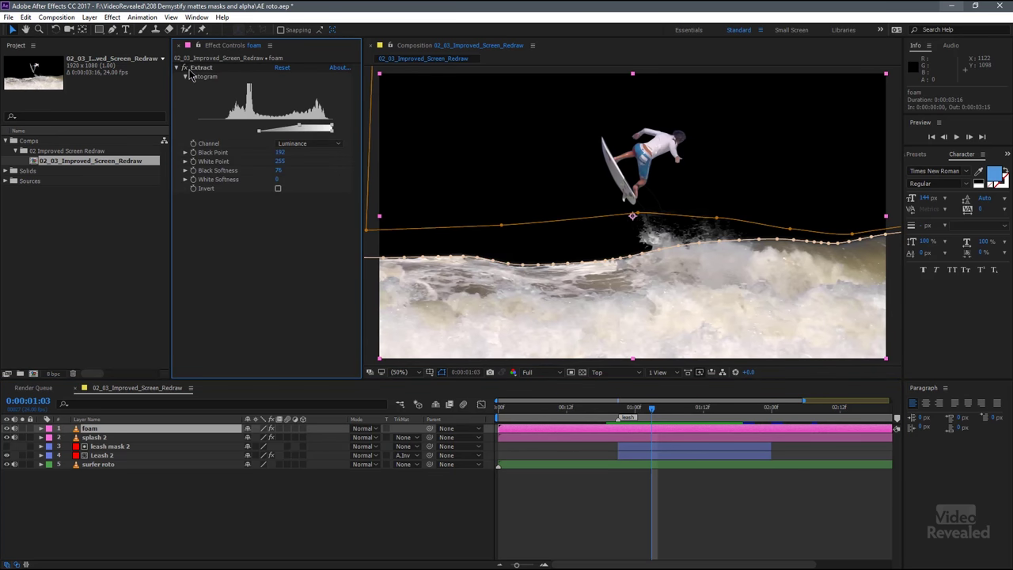
pyautogui.moveTo(643, 412)
pyautogui.mouseDown()
pyautogui.moveTo(634, 409)
pyautogui.moveTo(647, 409)
pyautogui.mouseUp()
pyautogui.click(149, 441)
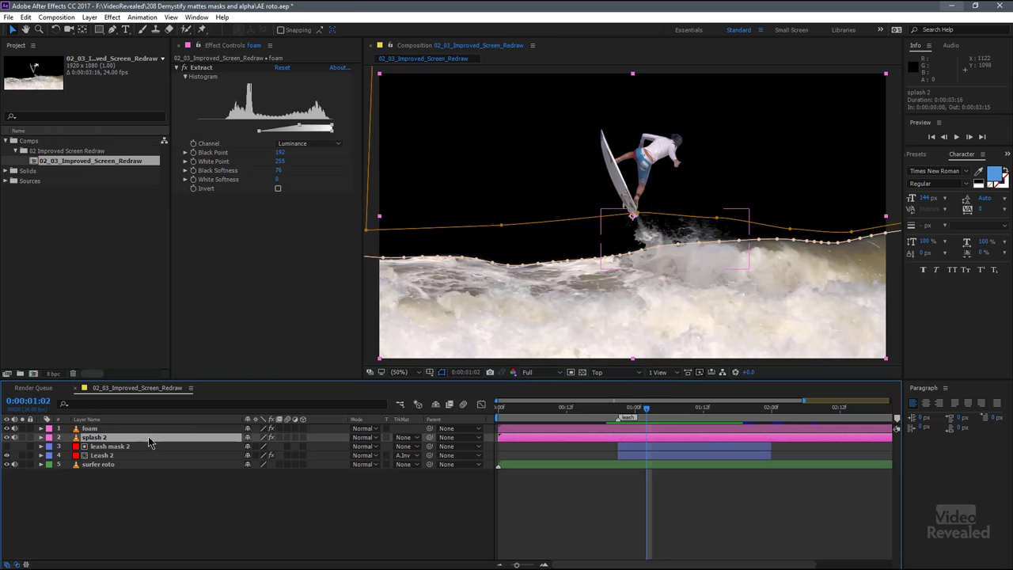
pyautogui.click(190, 76)
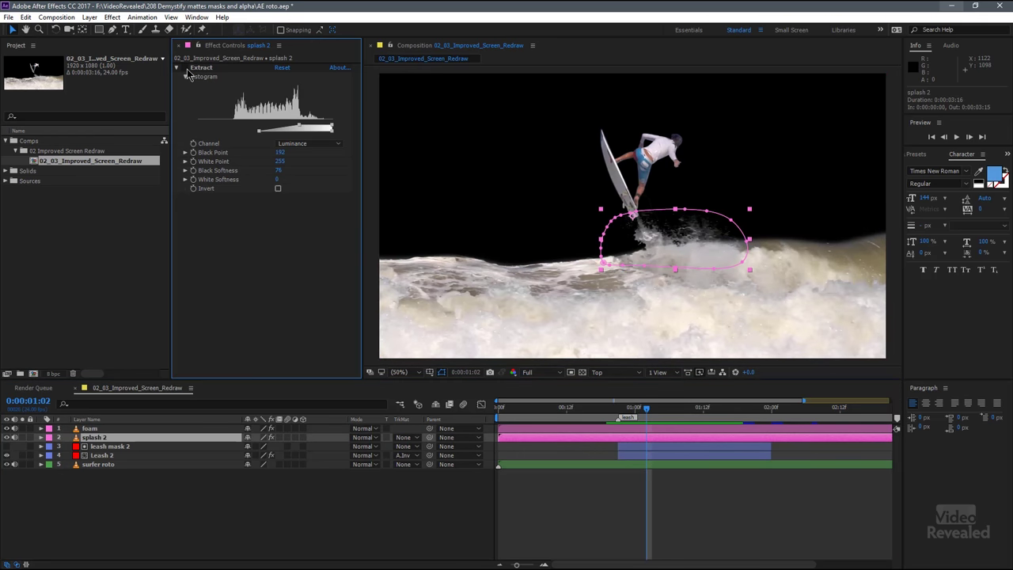